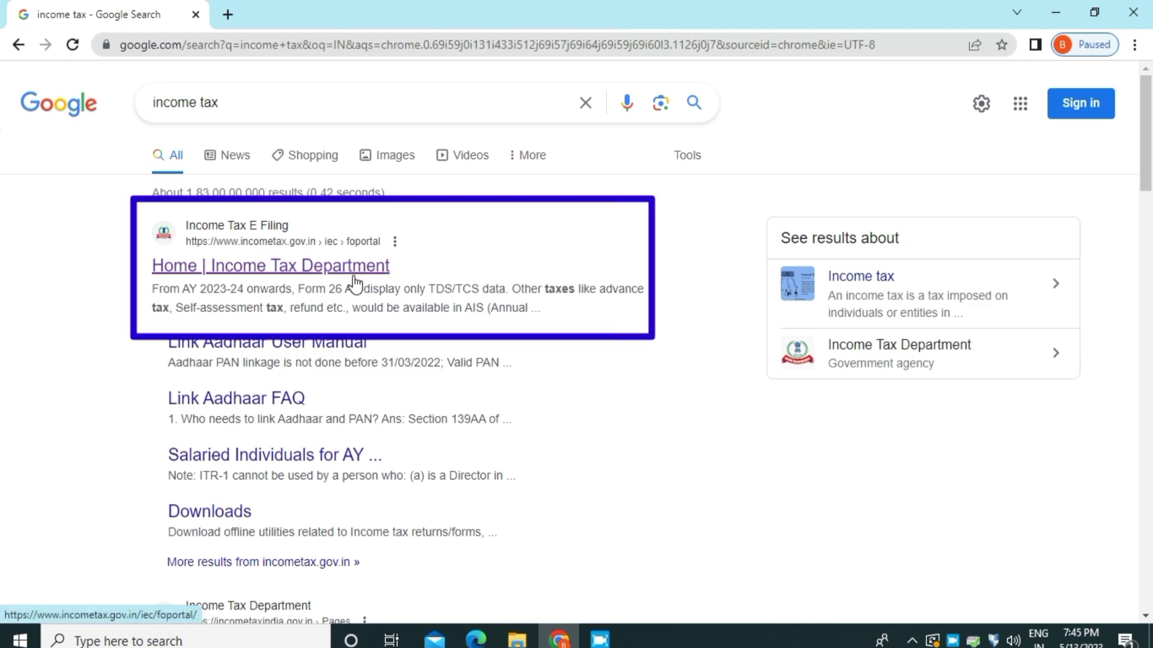
Step: Open the 'Home | Income Tax Department' site and go to the e-Filing Login page
click(354, 272)
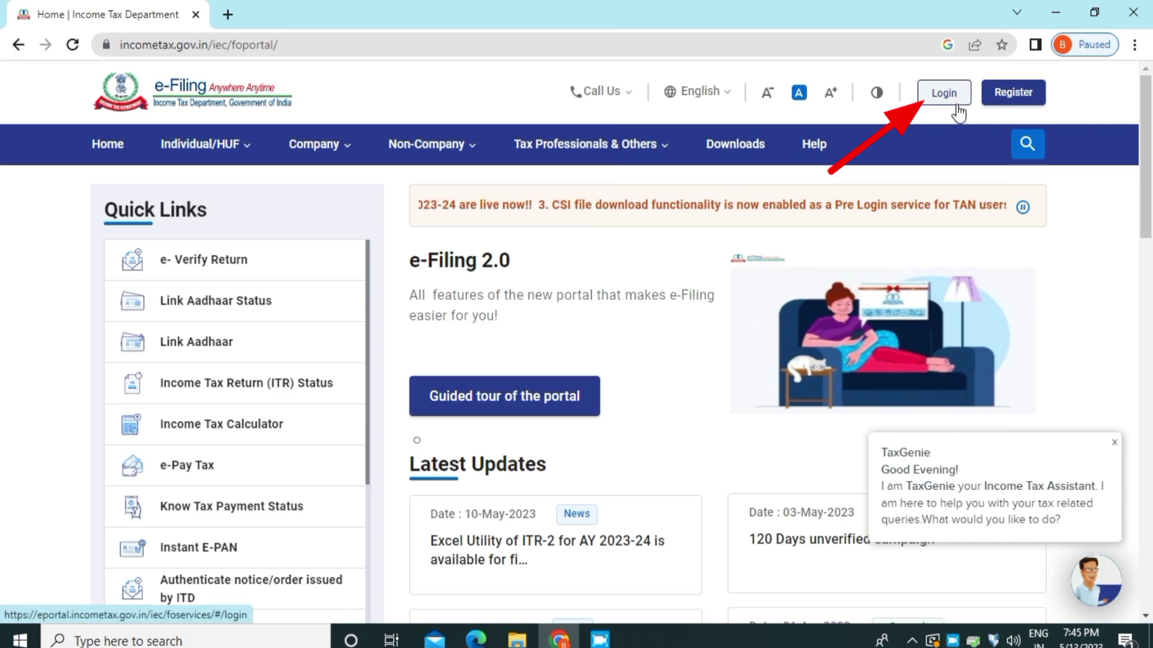
click(957, 110)
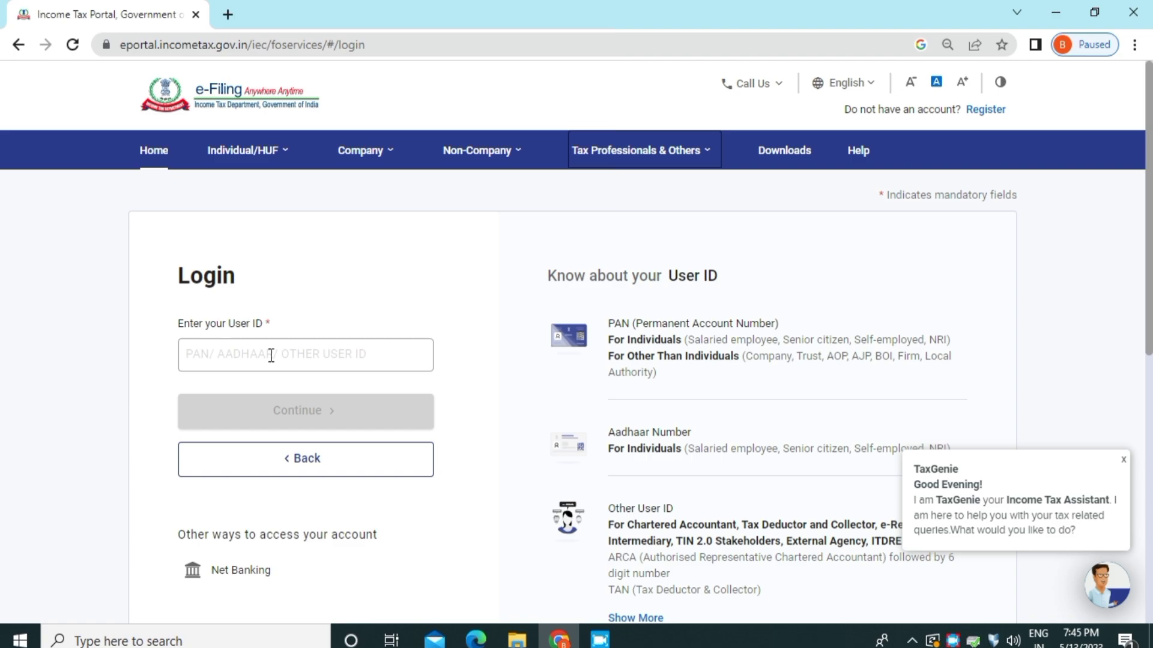
Step: Paste the PAN into the User ID field and continue to the password step
click(271, 356)
key(ctrl+v)
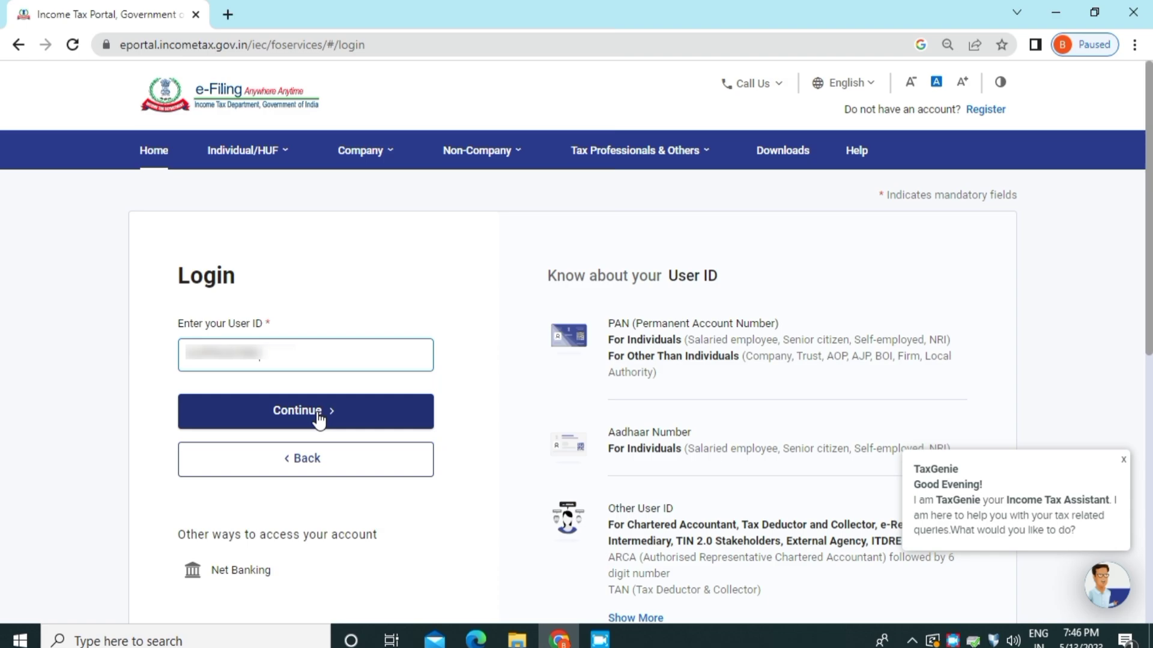
click(319, 414)
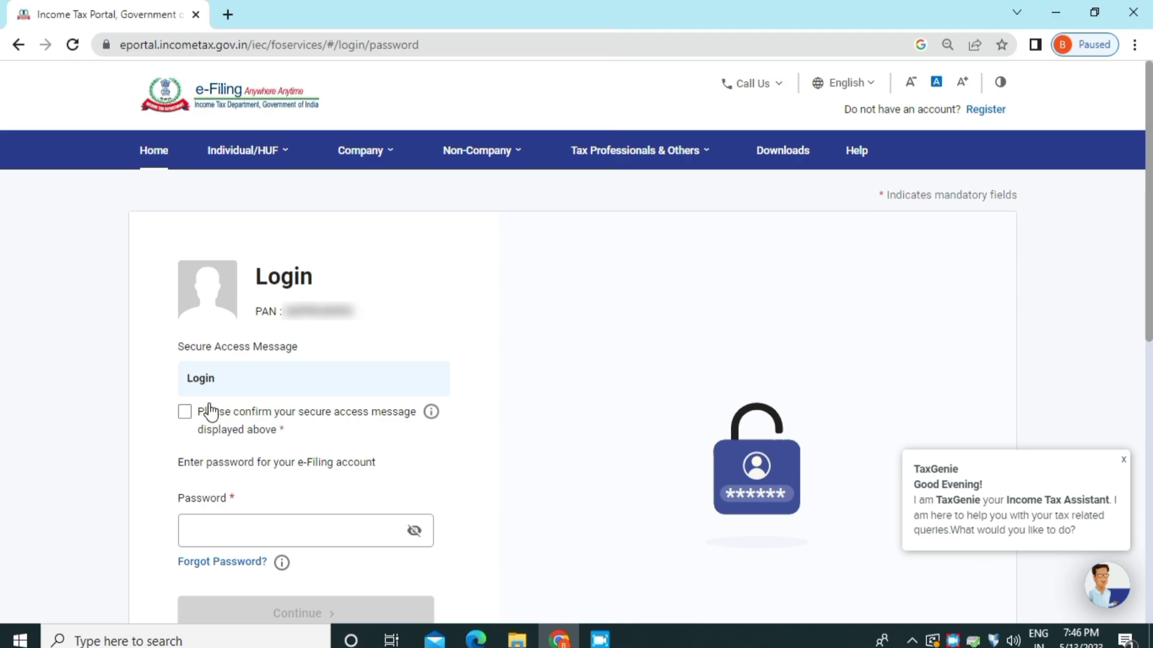
Step: Confirm the secure access message and enter the account password
click(184, 413)
click(299, 530)
click(344, 581)
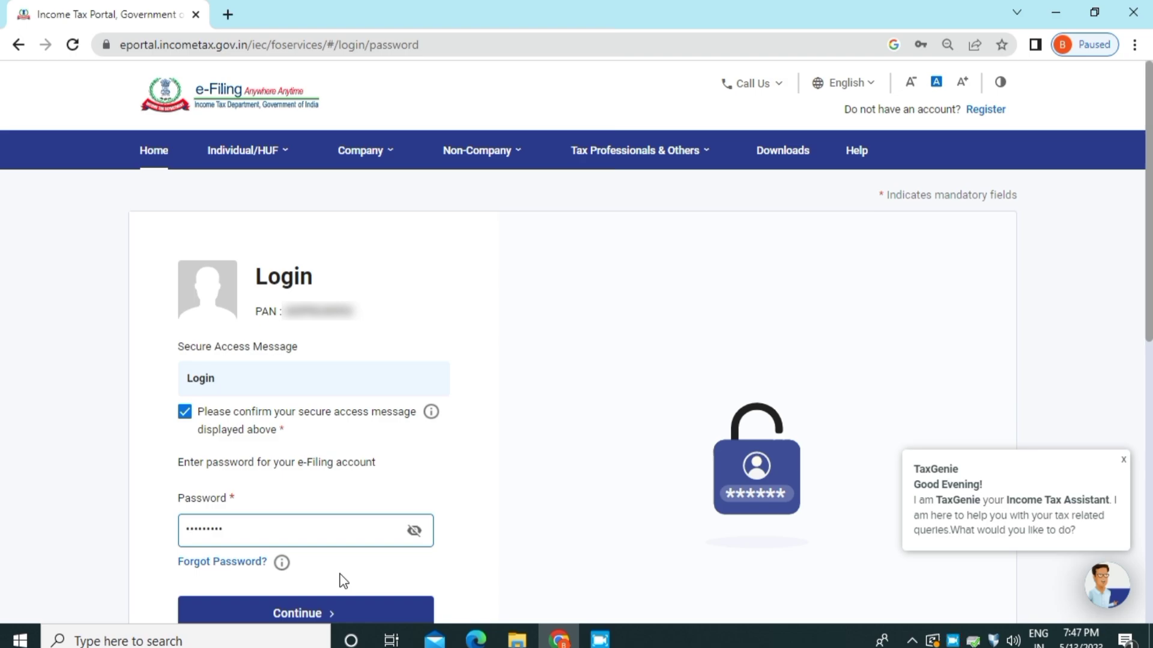
Step: Submit the login and choose File Now for the year ended 31-Mar-2023
click(302, 612)
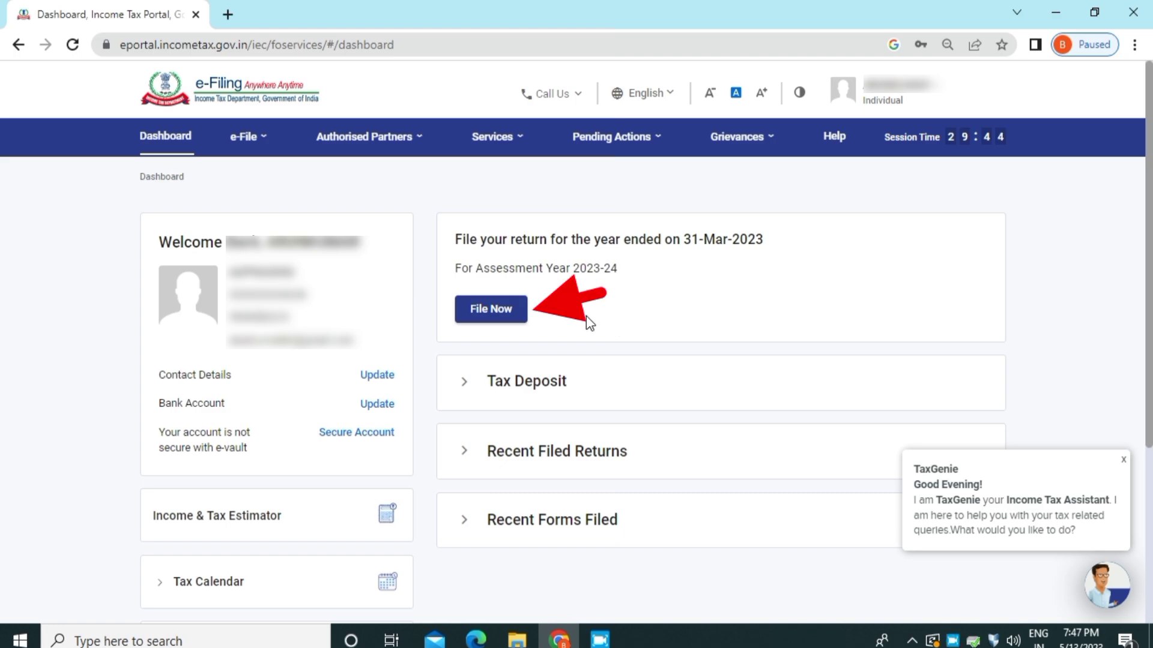
click(479, 310)
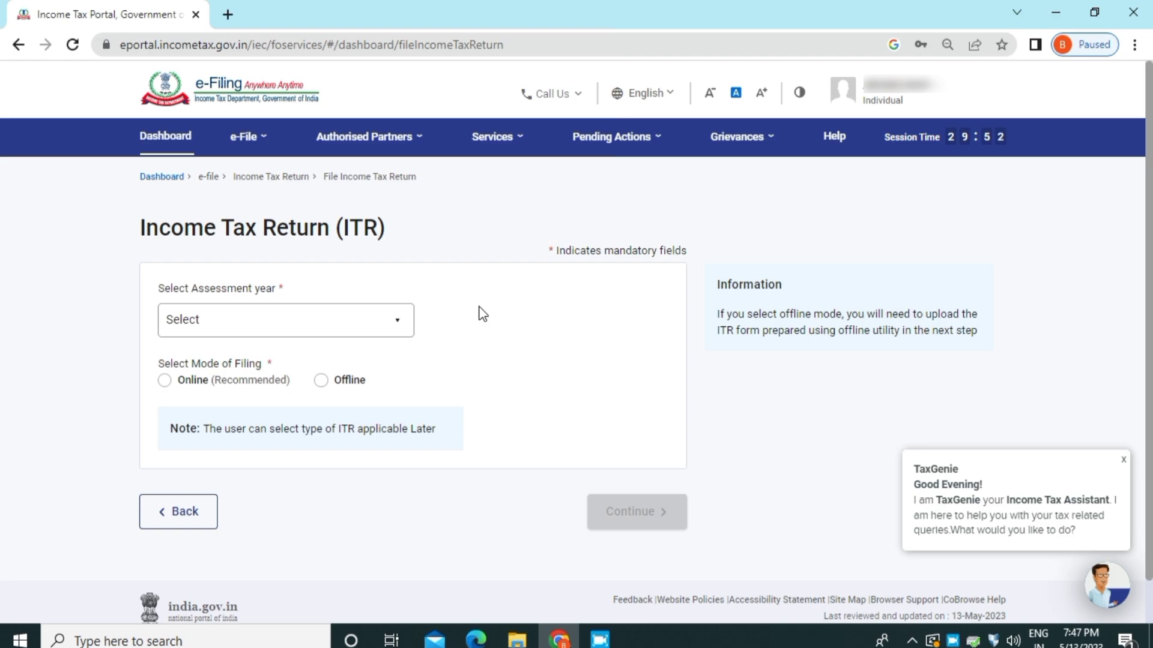
Step: Choose A.Y. 2023-24, 139(1) Original Return, No audit and ITR-1, then continue
click(387, 332)
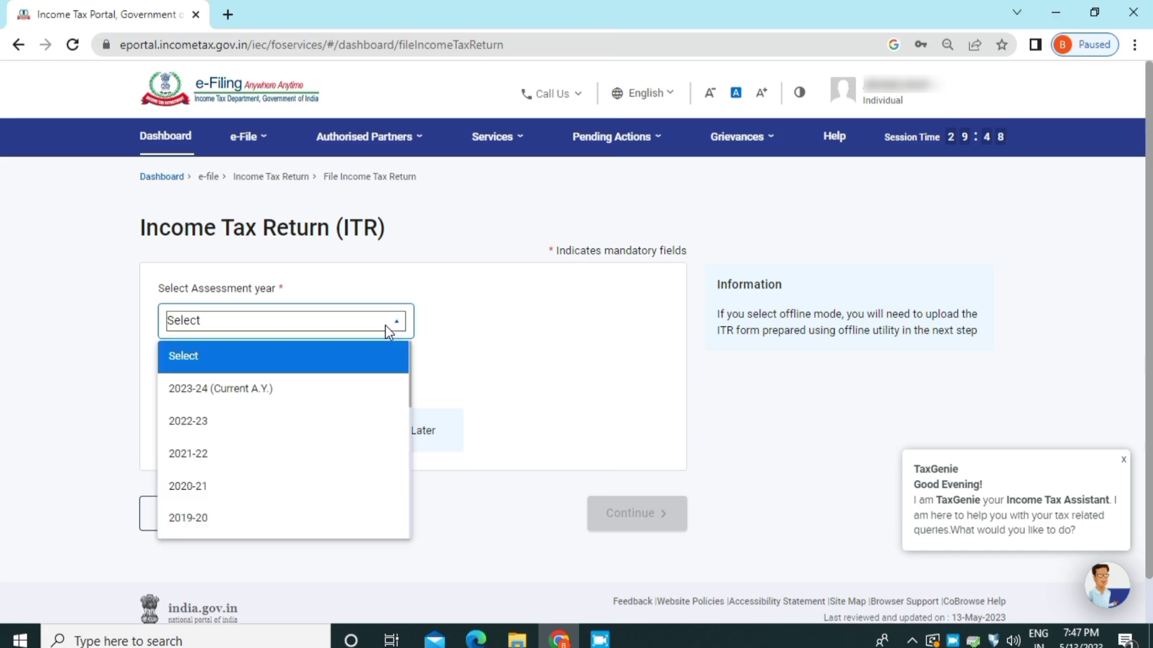
click(262, 390)
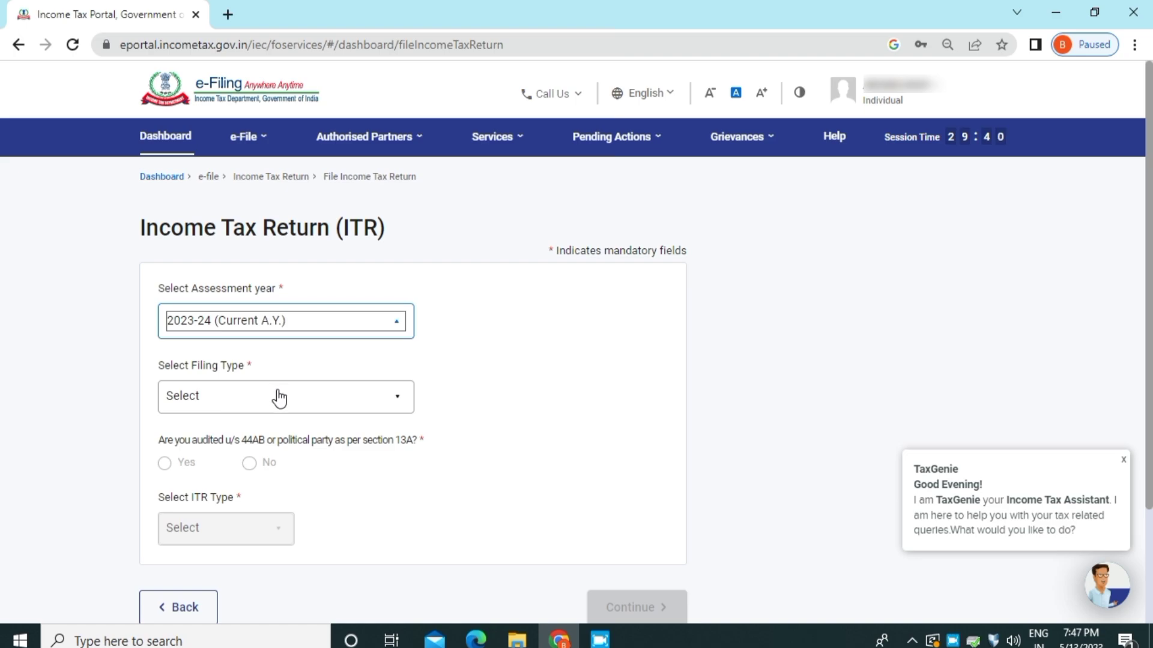
click(282, 397)
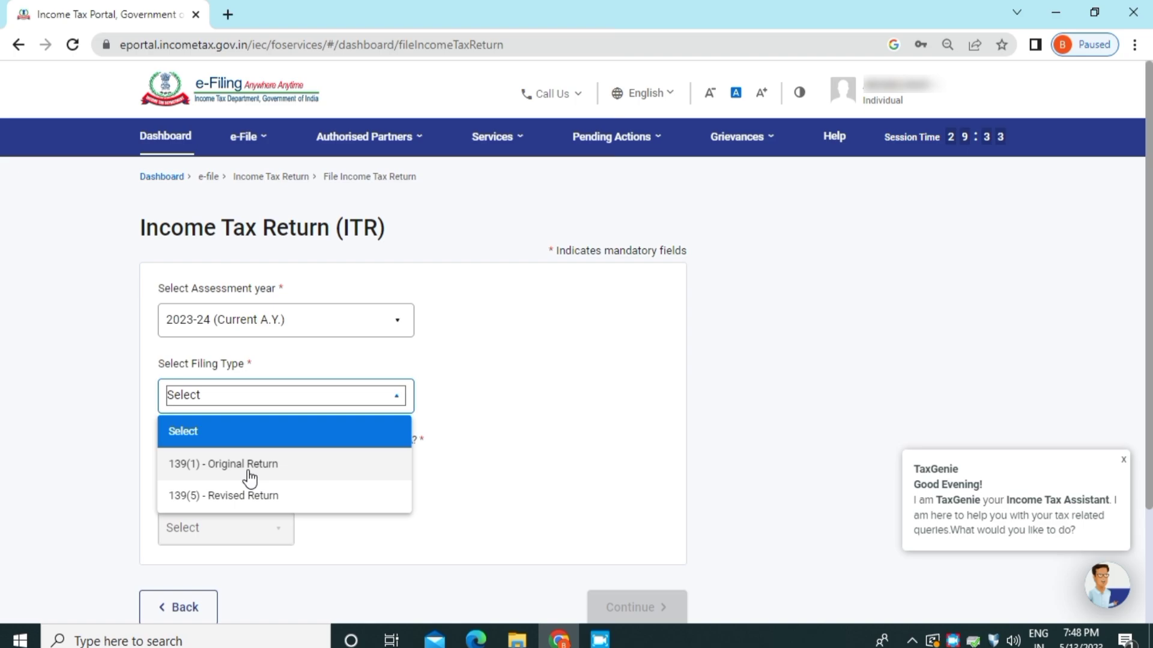
click(250, 475)
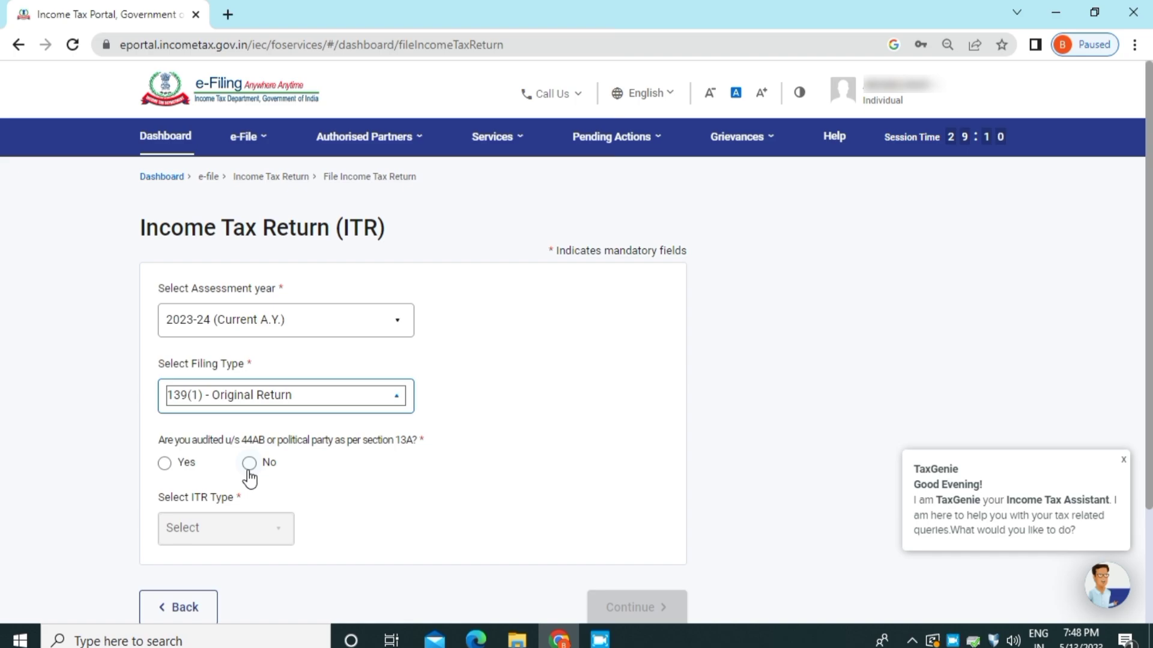
click(248, 471)
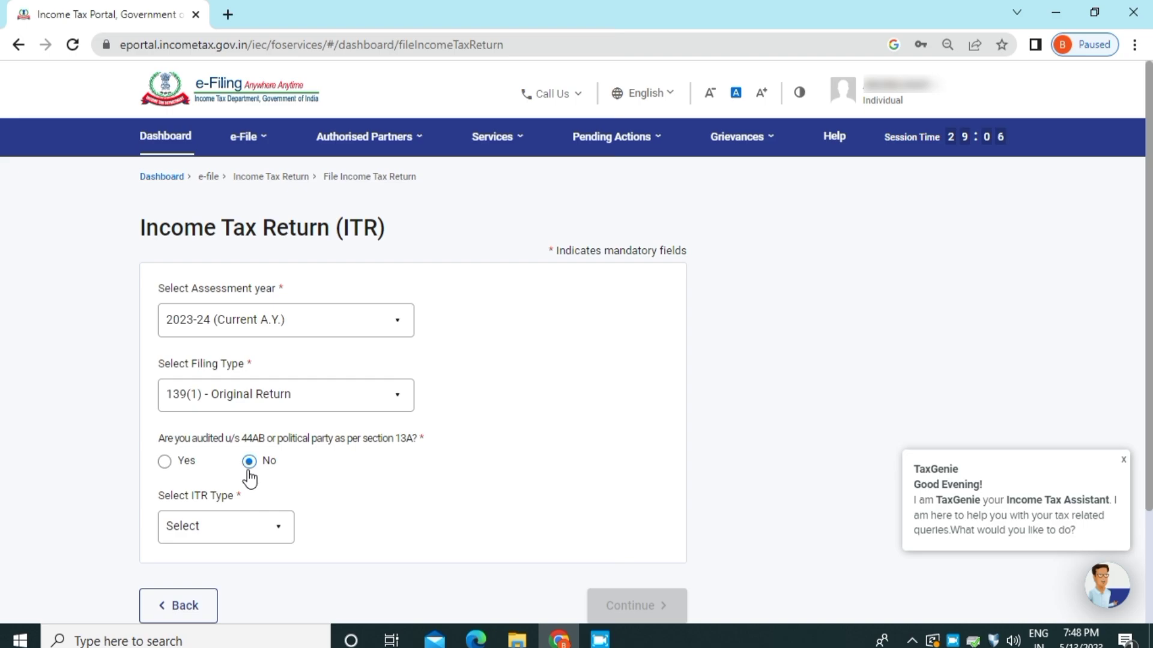
click(274, 540)
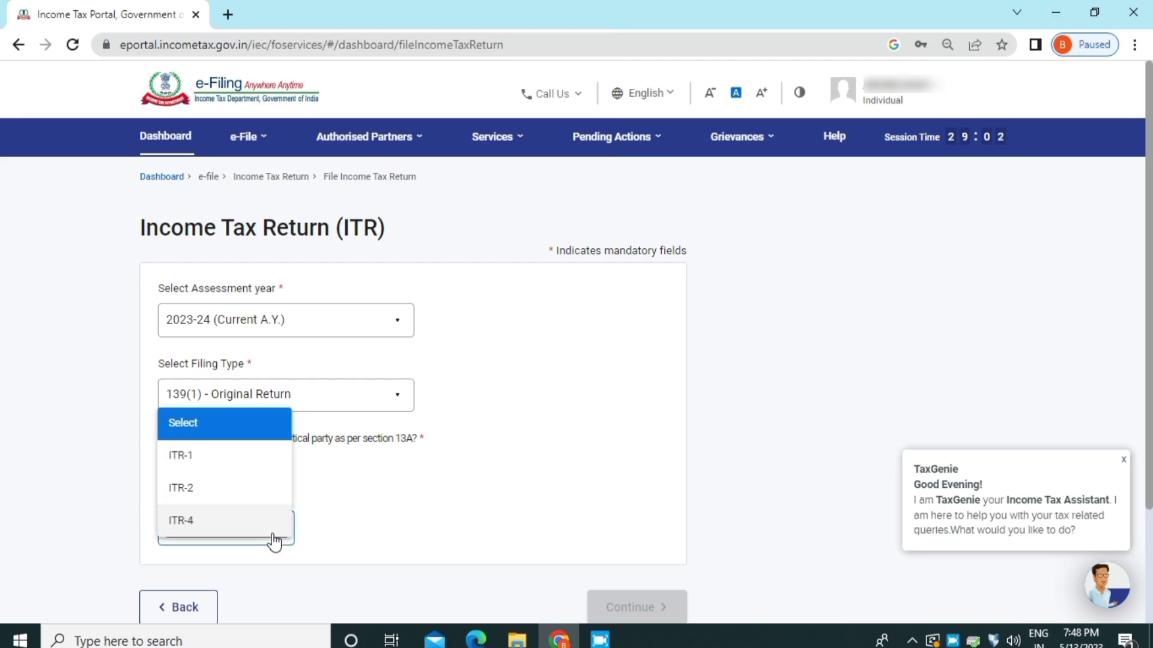
click(196, 463)
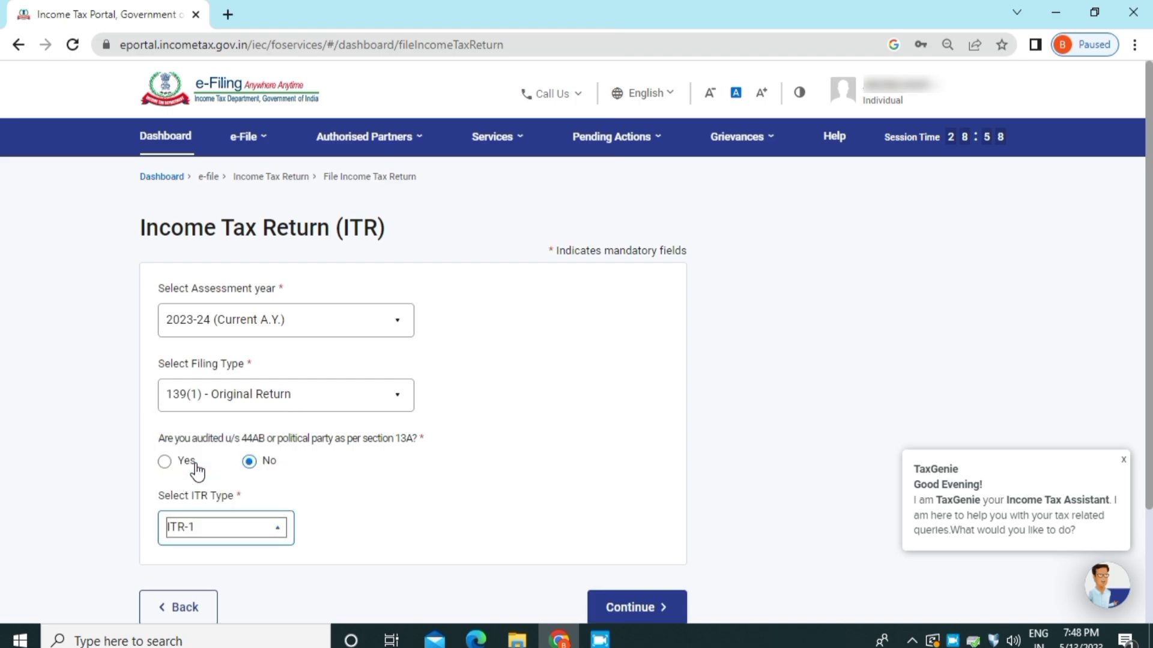
click(640, 600)
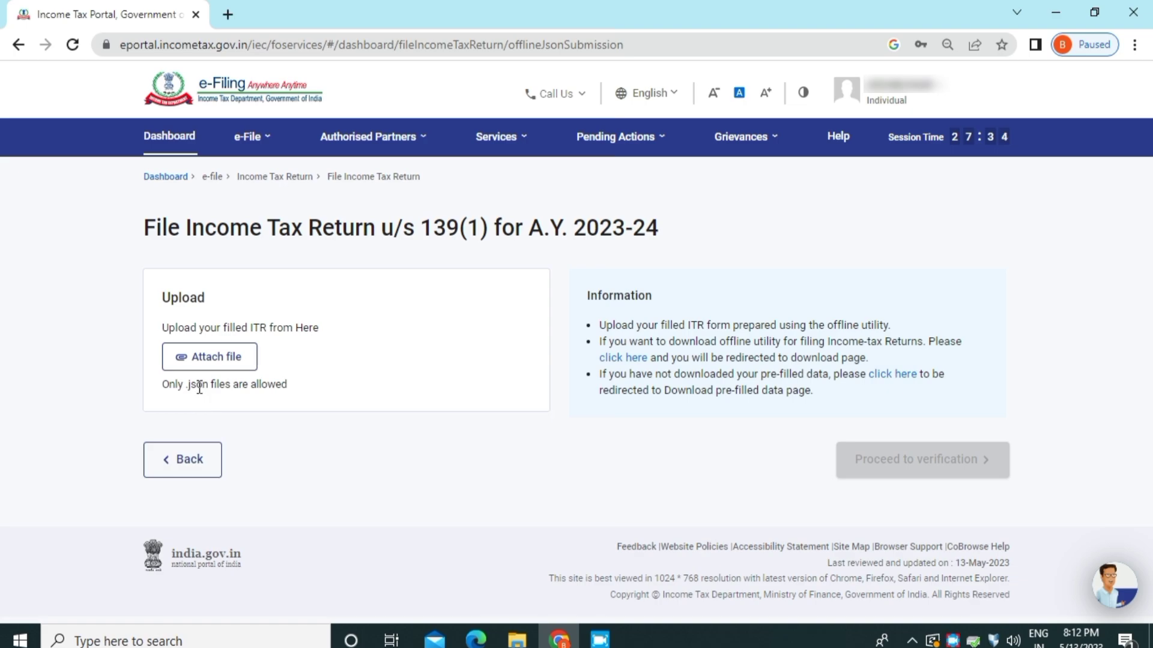
Step: Upload the ITR1 .json file from ACER DATA (D:) > IT E-FILE
click(216, 373)
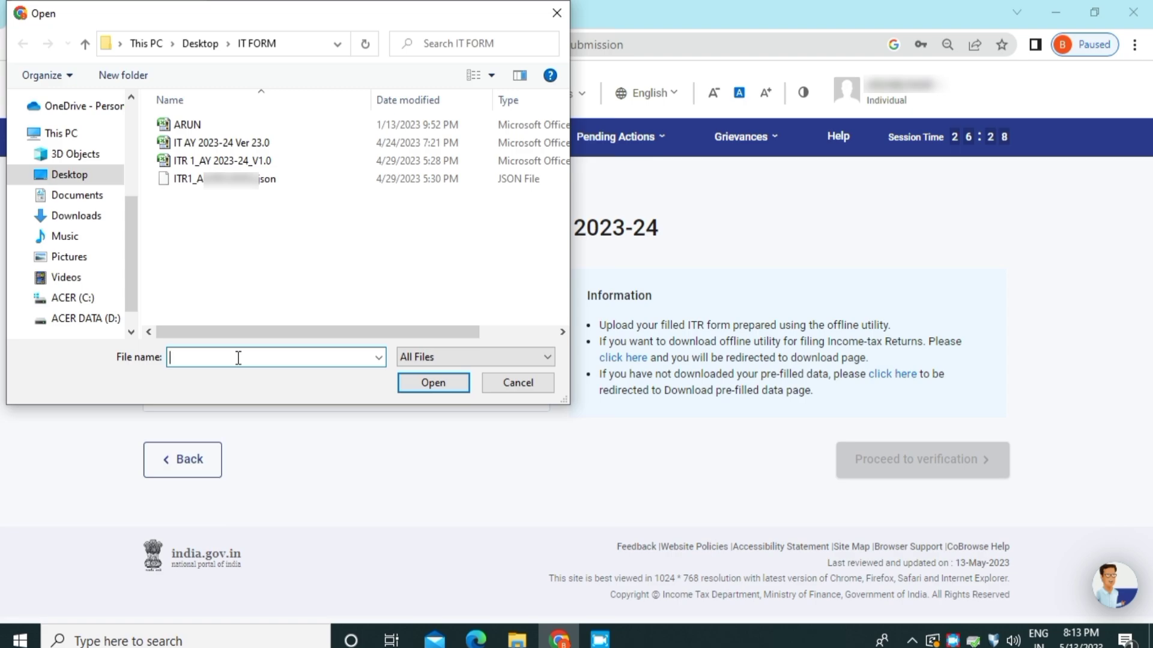
click(83, 319)
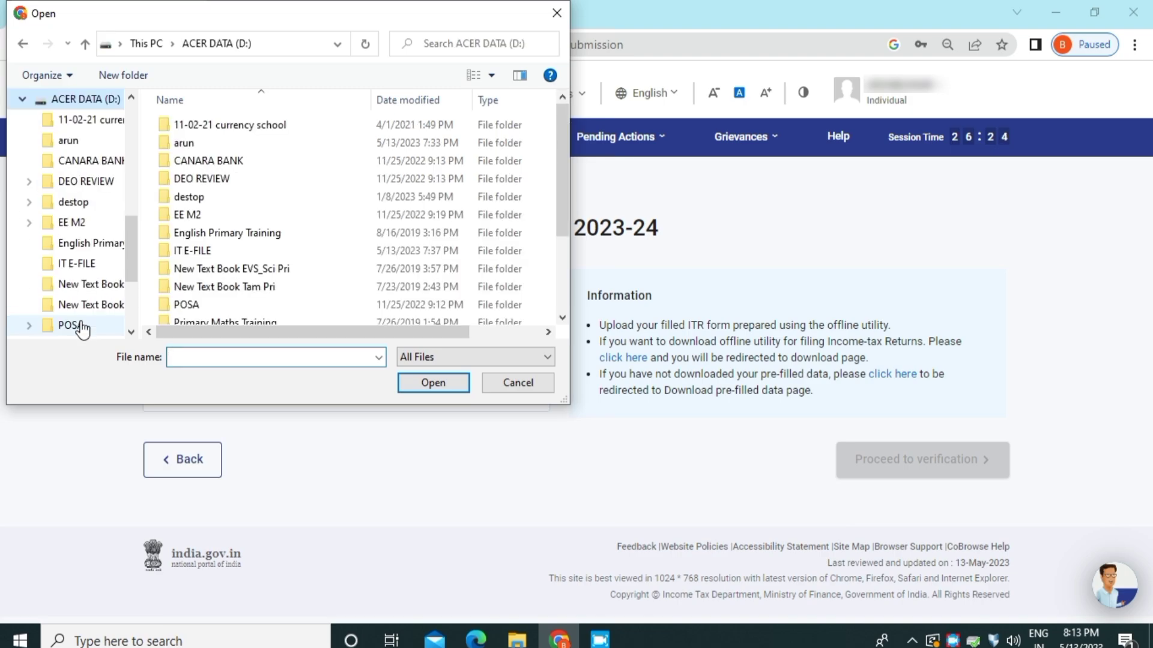
double_click(188, 258)
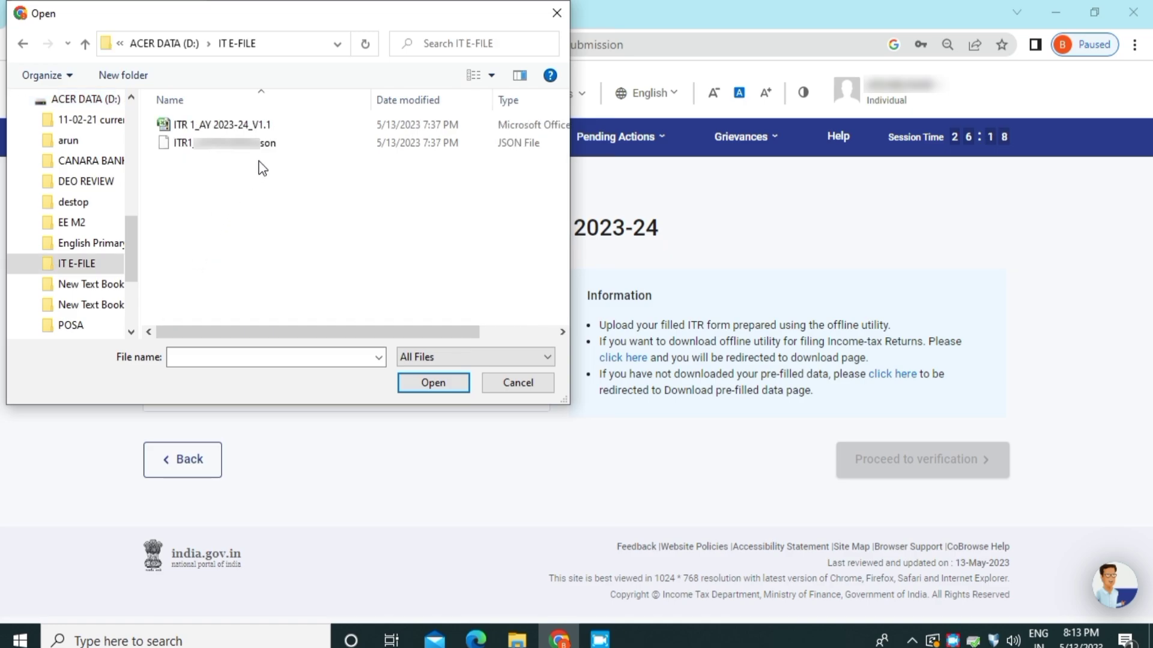
click(261, 145)
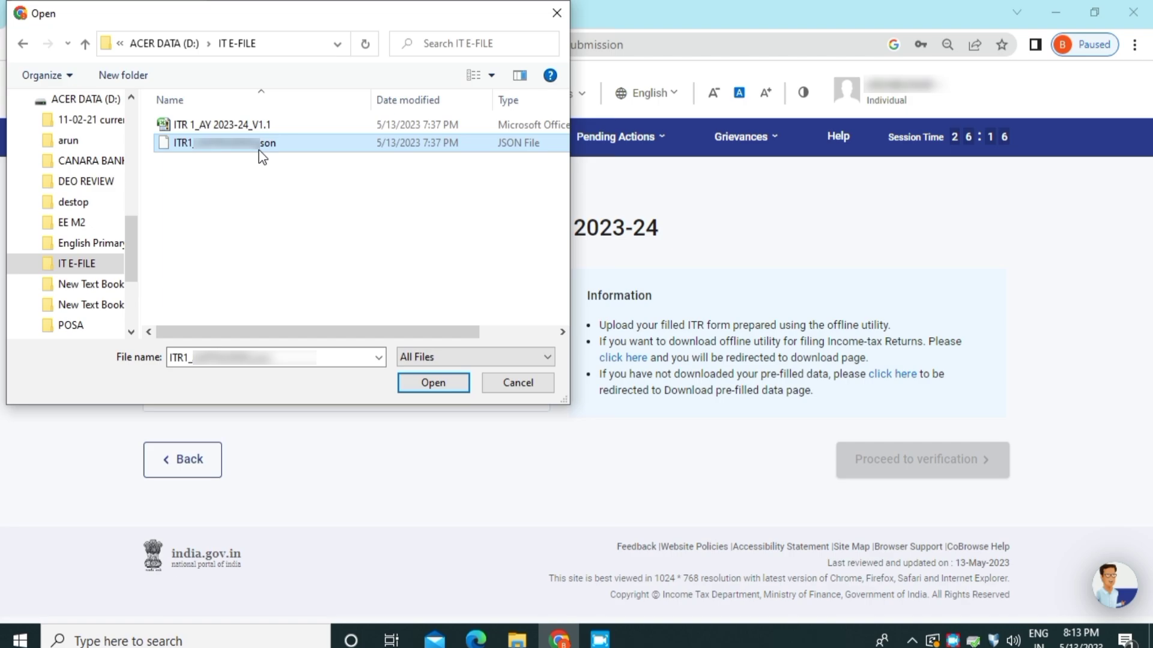
click(414, 386)
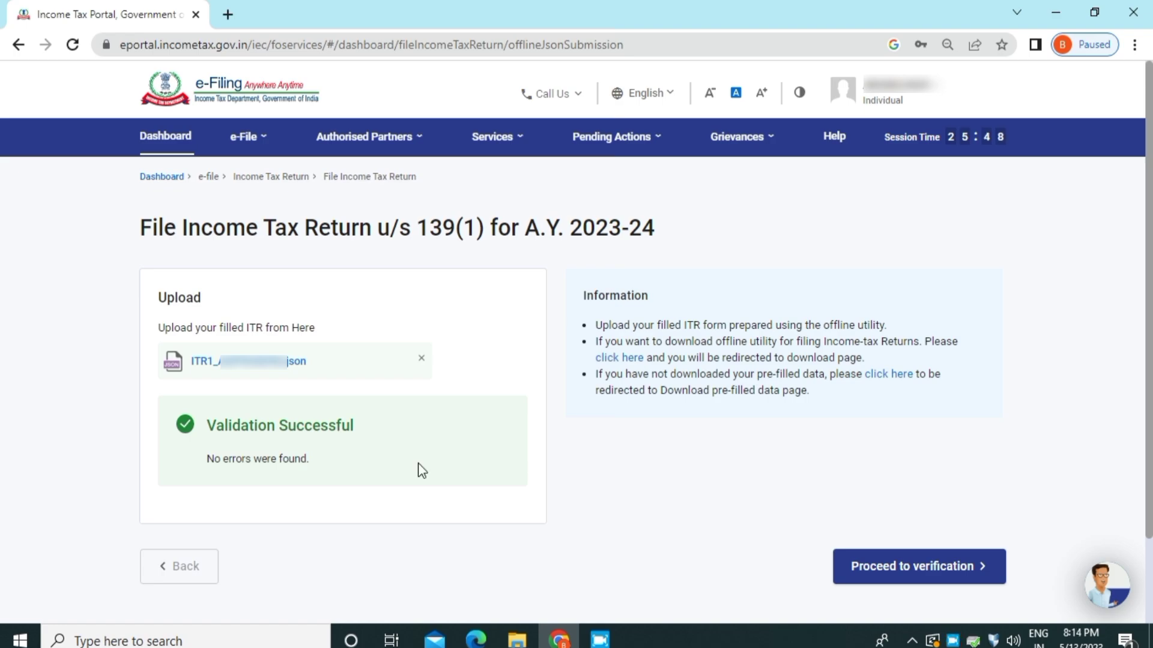
Step: Proceed from the validated upload to the verification page
click(895, 568)
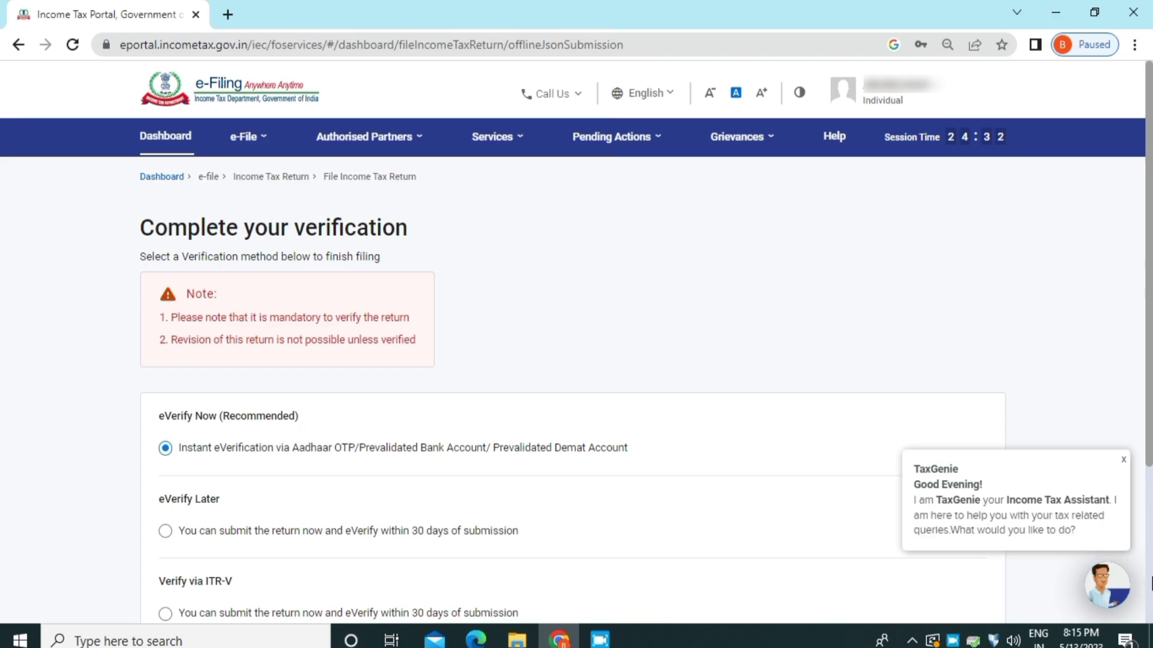
Step: Keep 'eVerify Now' selected and continue to the e-Verify options
scroll(1051, 528, down, 4)
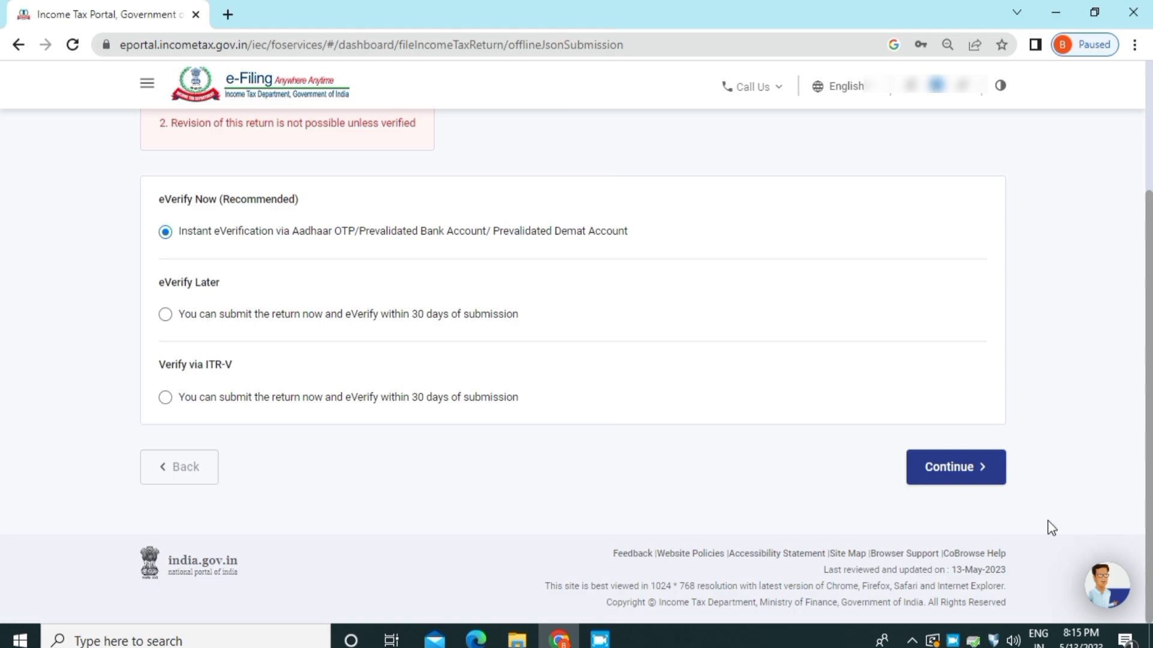
click(952, 465)
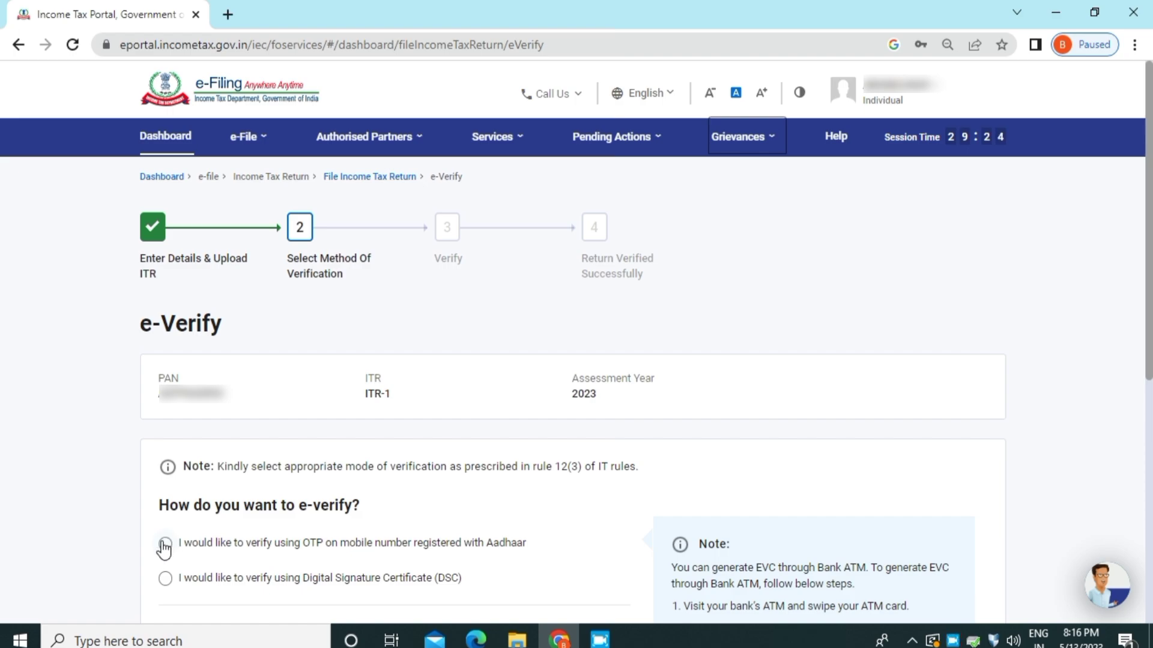
Step: Select OTP on the Aadhaar-registered mobile, continue, and agree to validate Aadhaar details
click(163, 544)
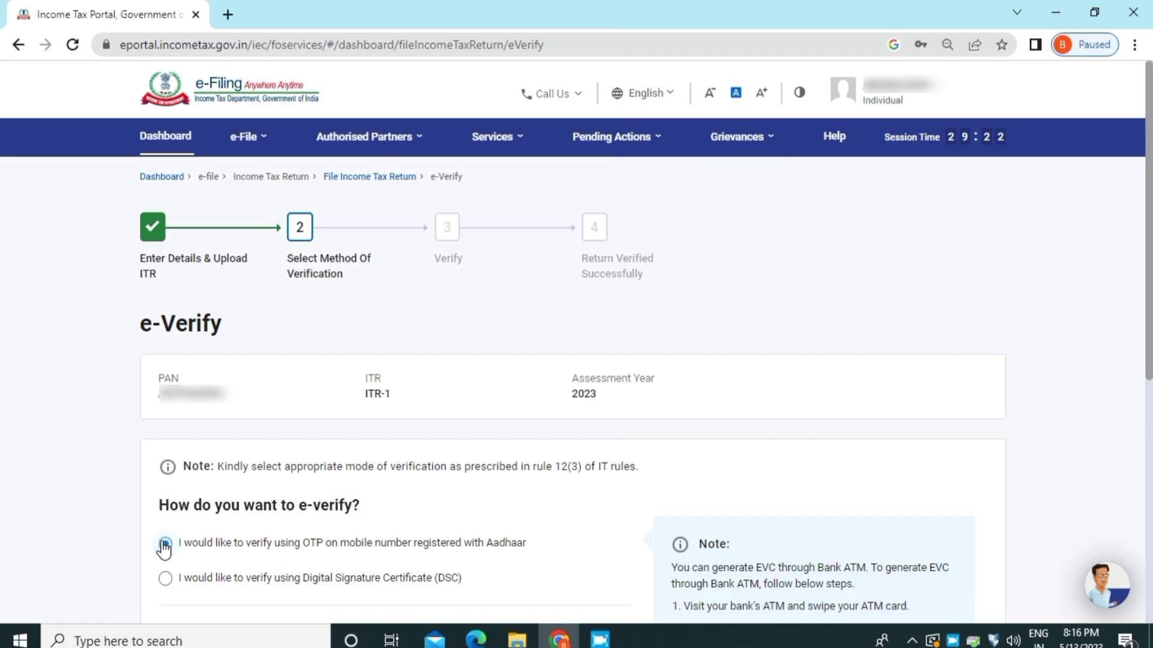
mouse_move(1127, 601)
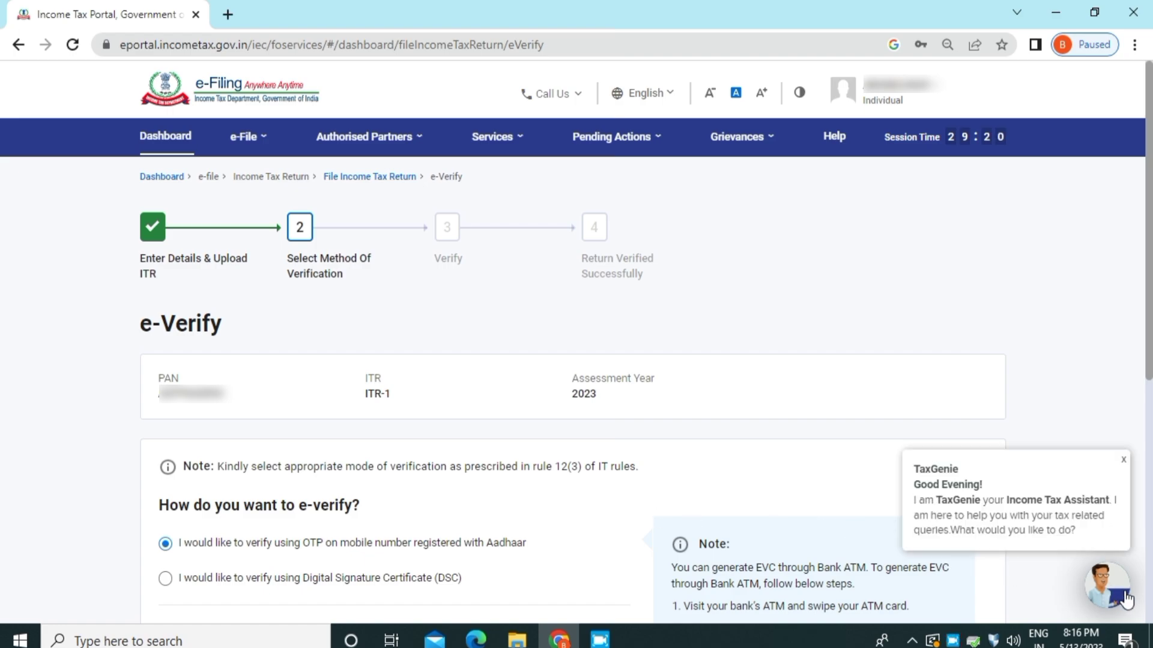
scroll(787, 396, down, 5)
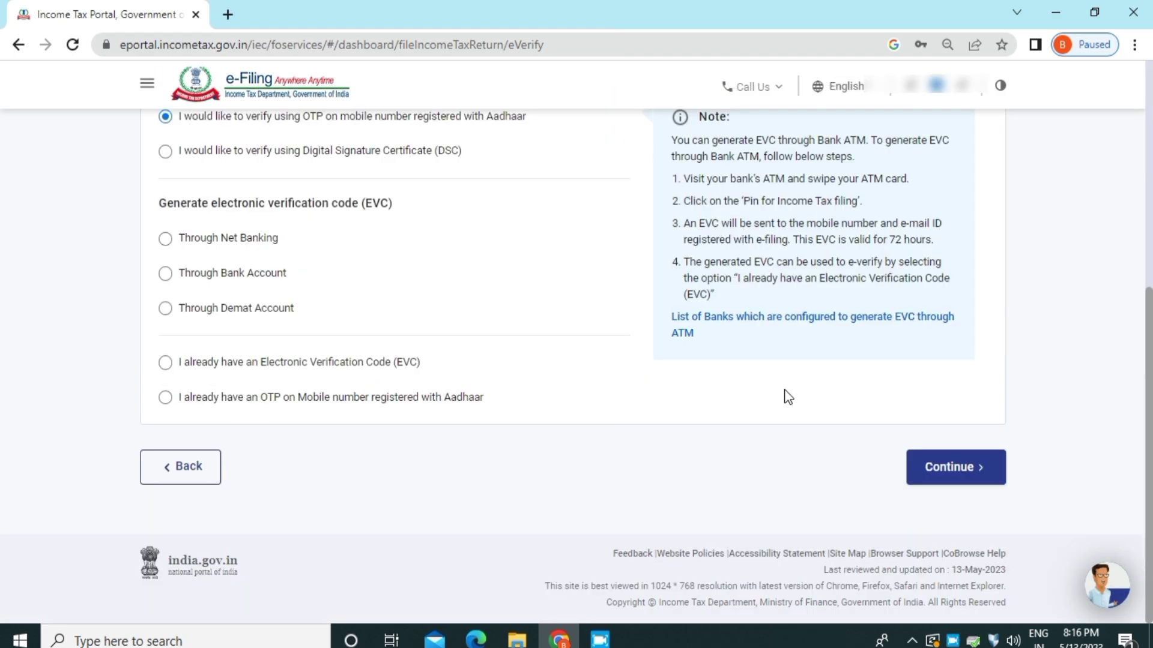
click(928, 478)
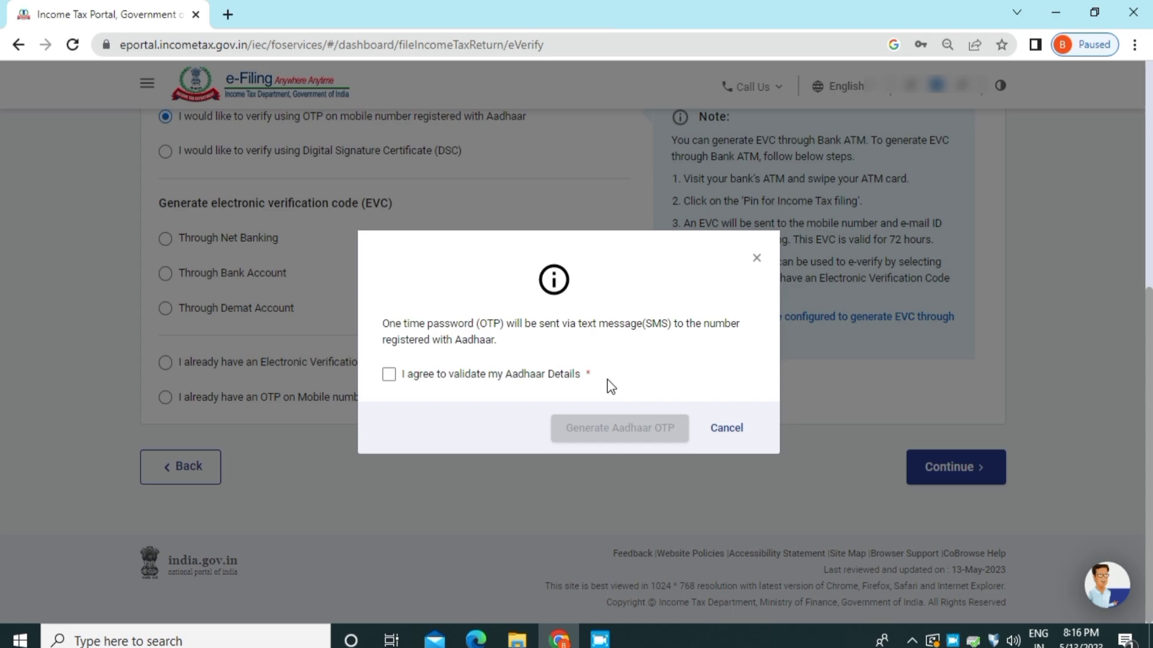
click(389, 376)
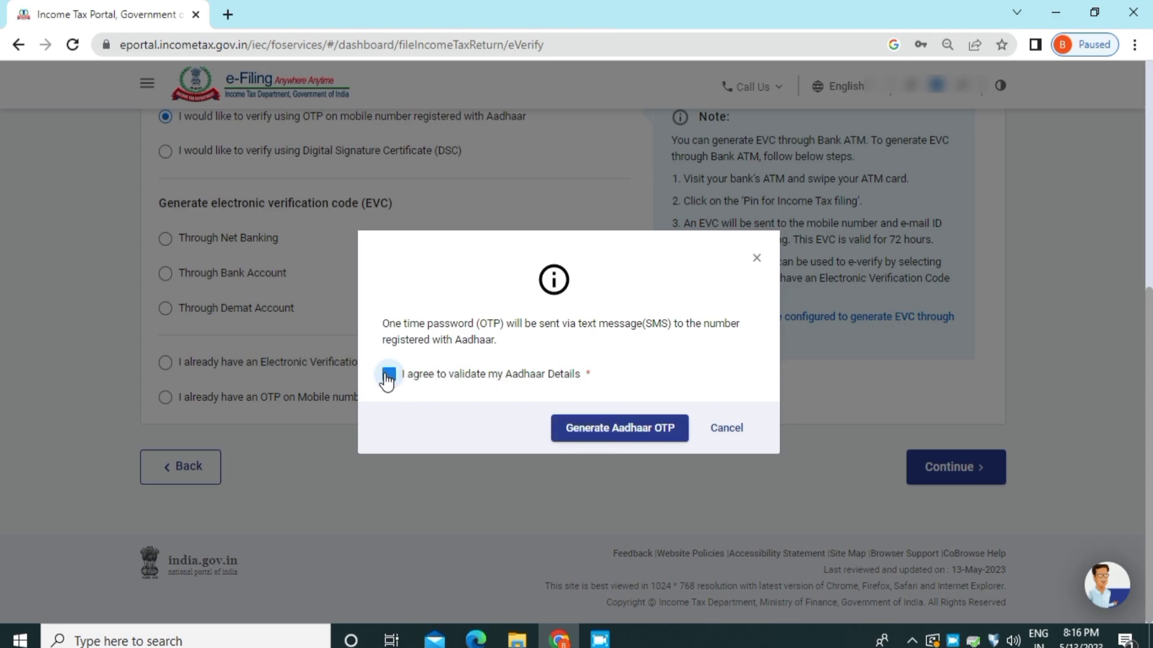
Step: Request the Aadhaar OTP, enter the six-digit code, and validate it
click(628, 440)
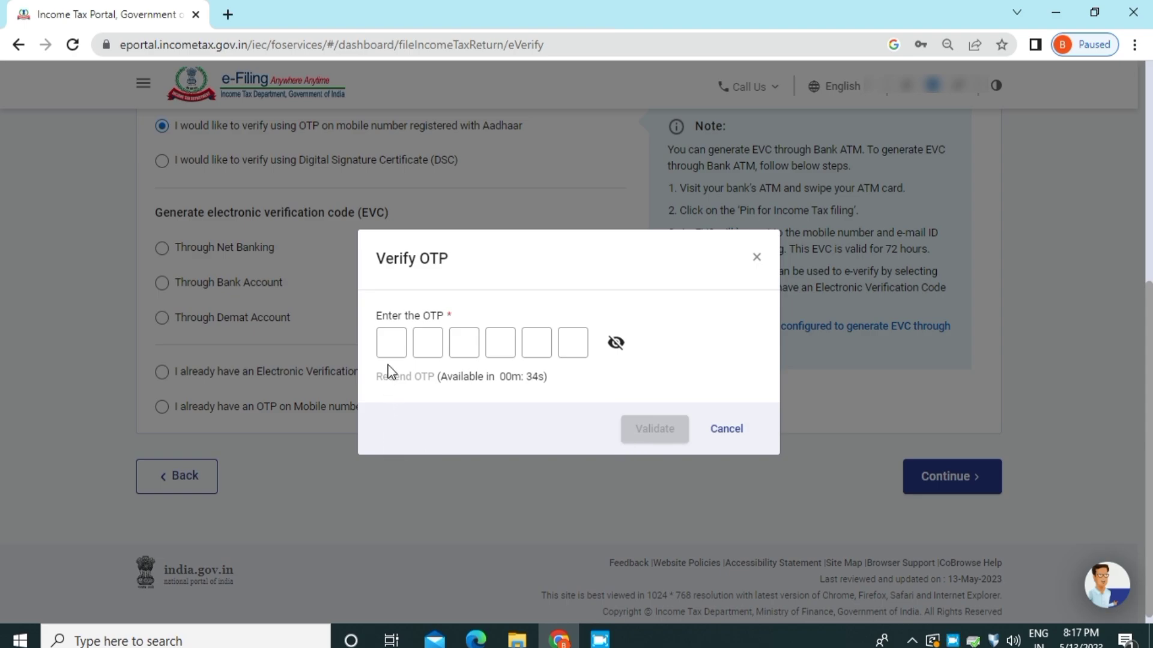
click(392, 343)
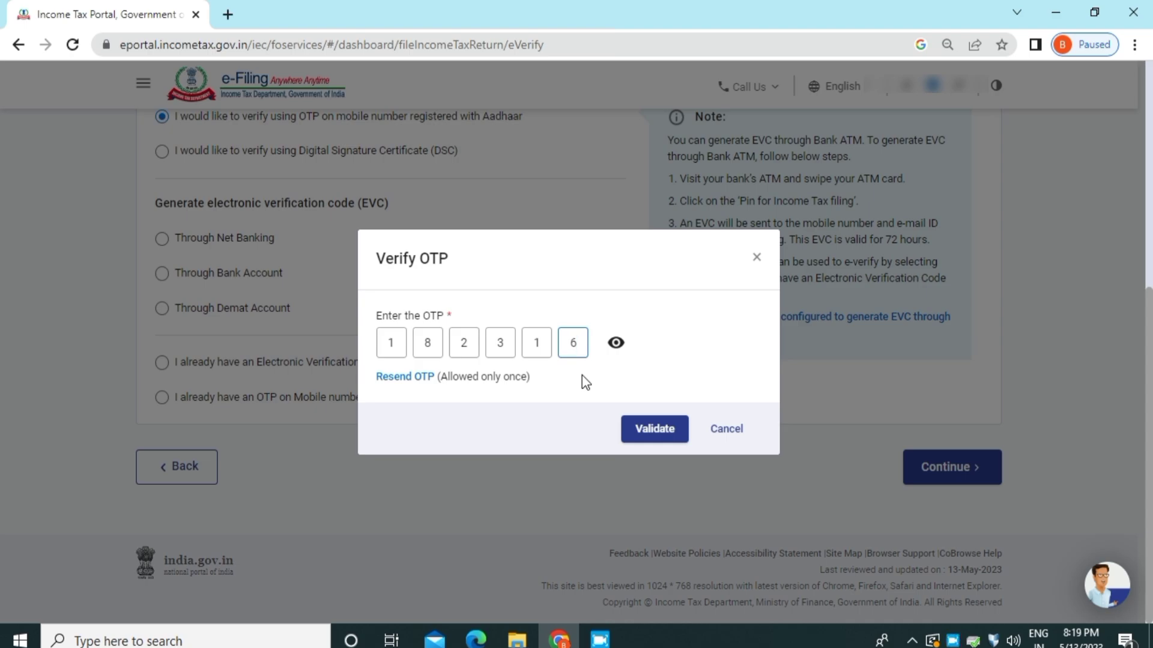
click(659, 448)
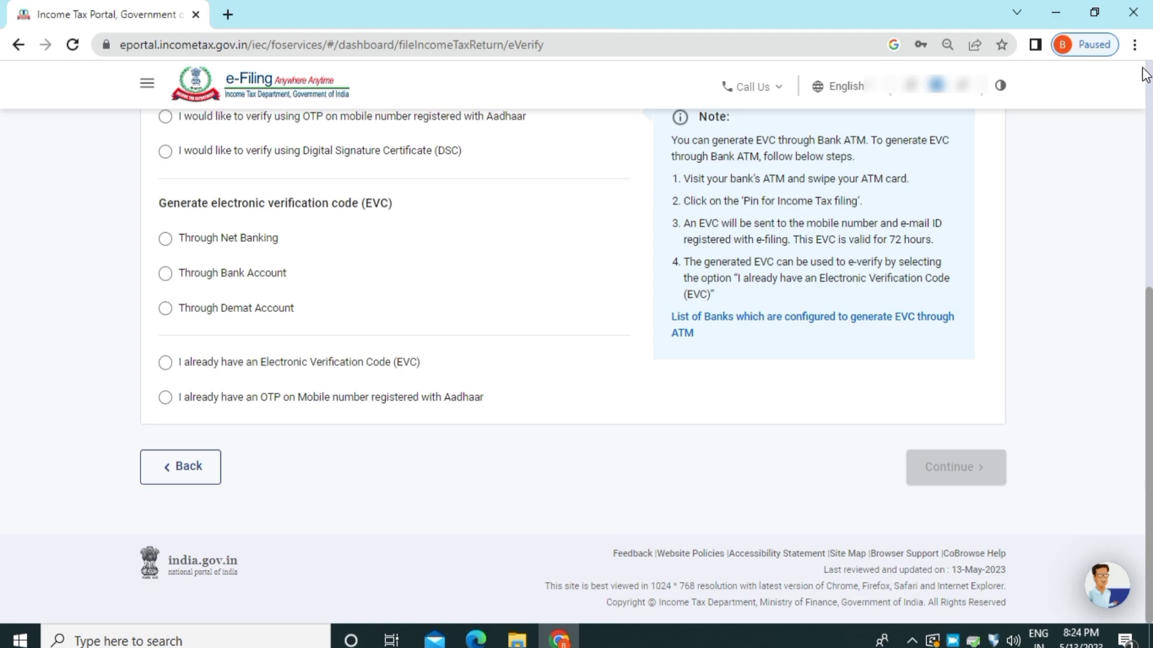
Step: Go to e-File > Income Tax Returns > View Filed Returns to list the 8 past filings
scroll(1150, 80, up, 7)
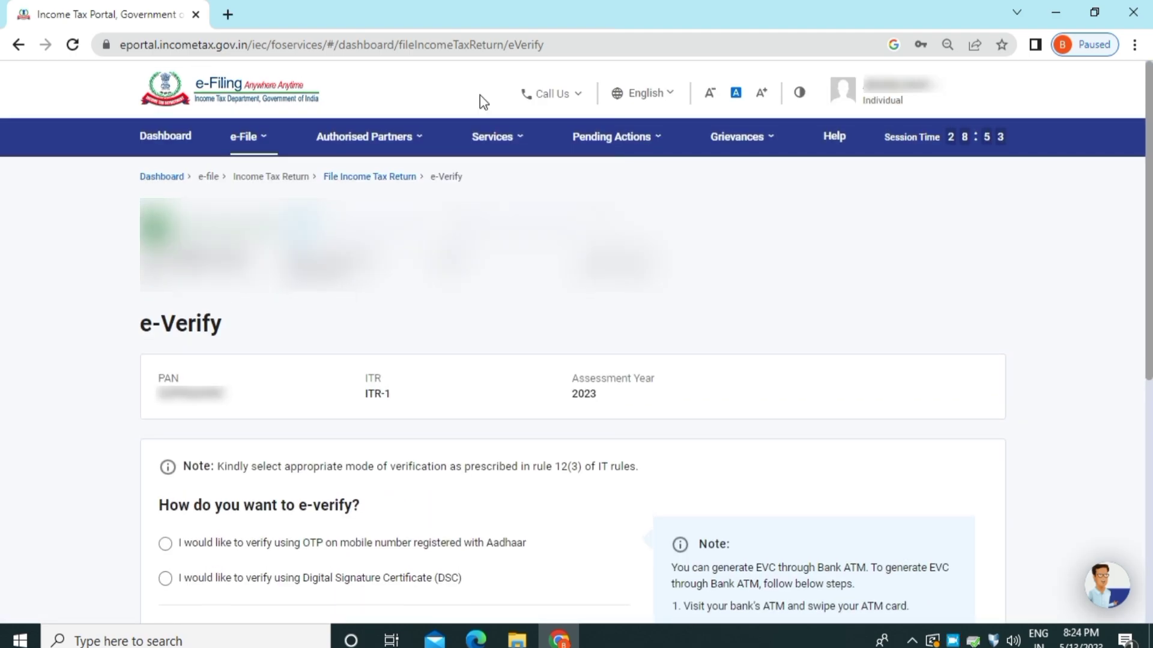
mouse_move(256, 147)
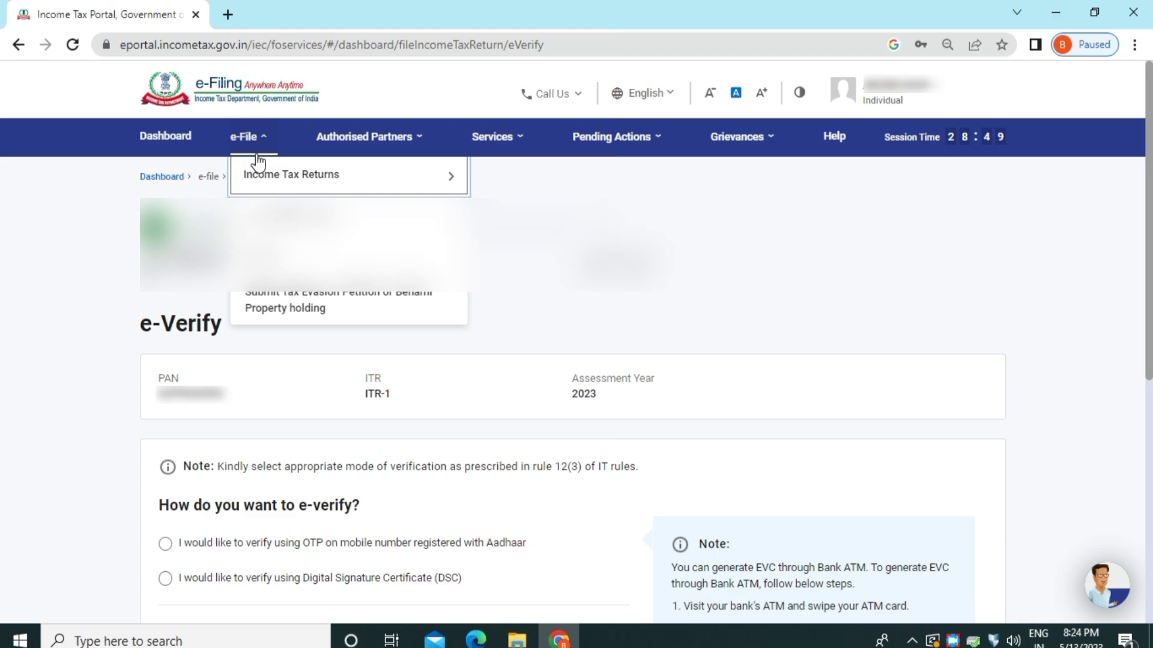
mouse_move(266, 181)
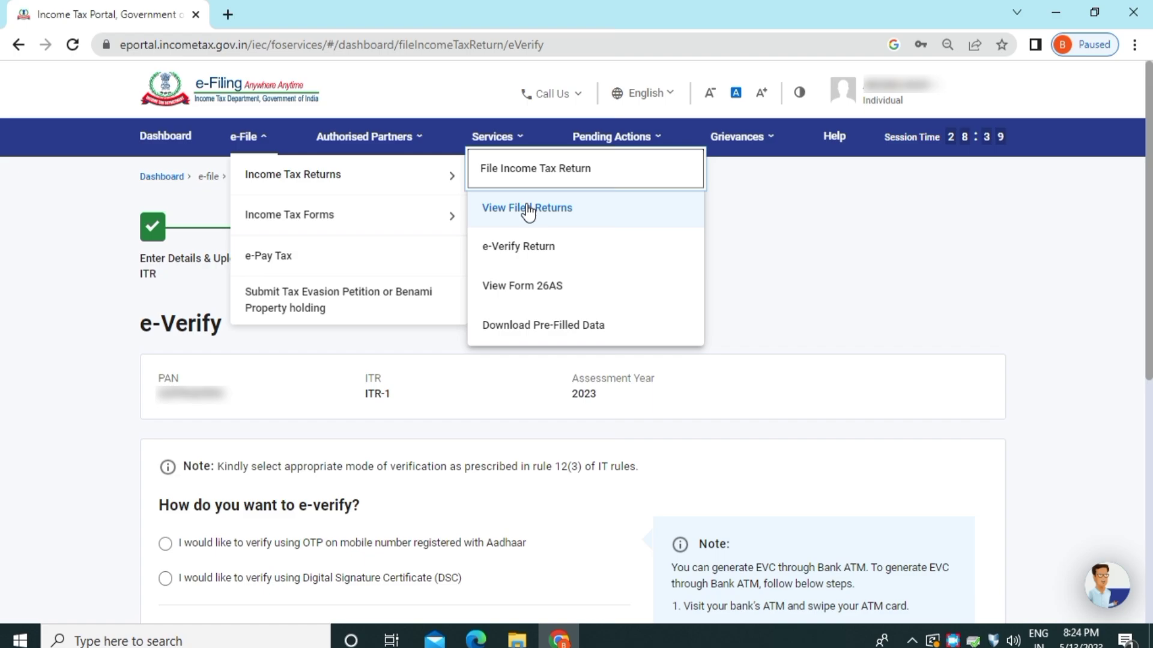
click(527, 210)
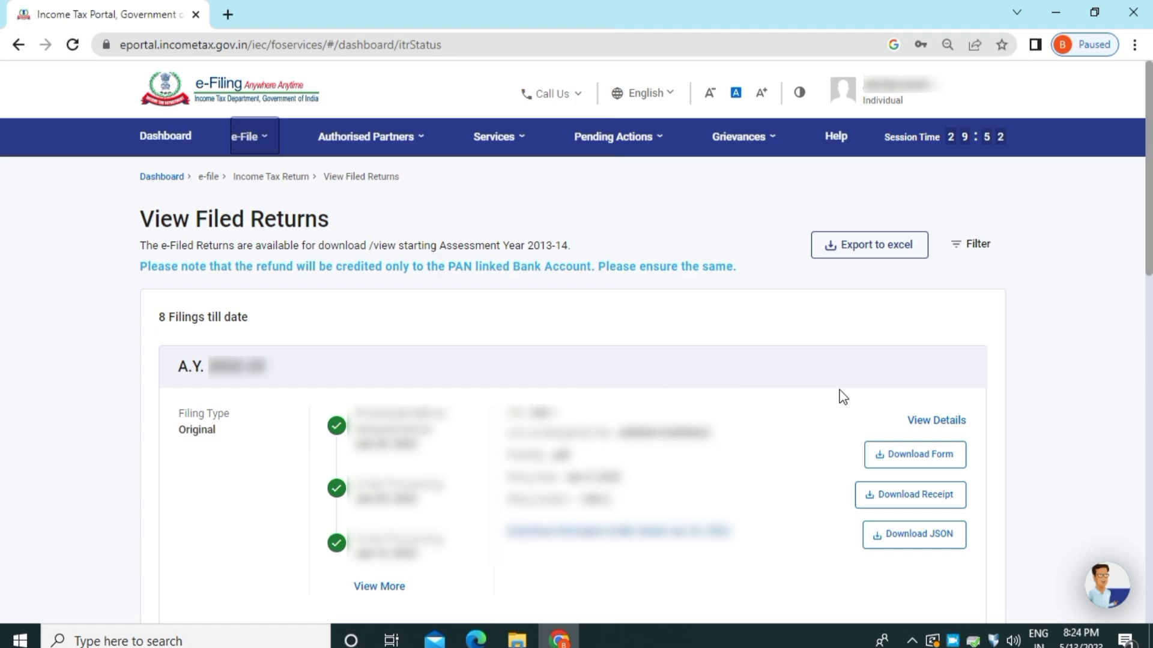
Step: Download the latest filing's acknowledgement receipt and open the ACK PDF
click(922, 504)
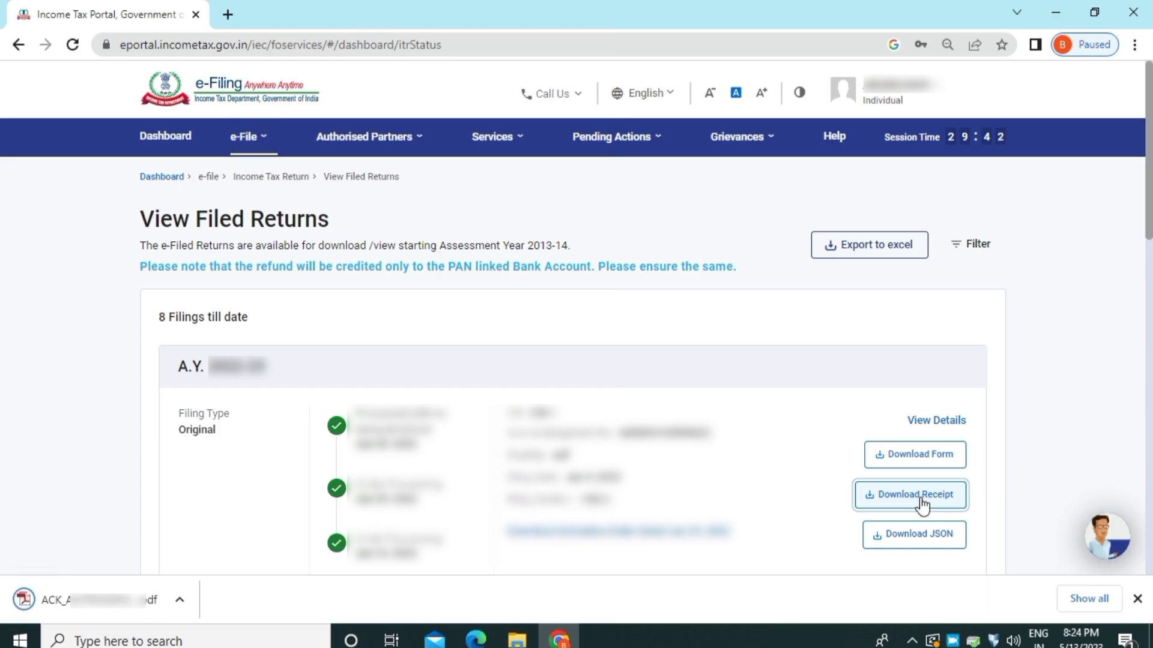
click(107, 597)
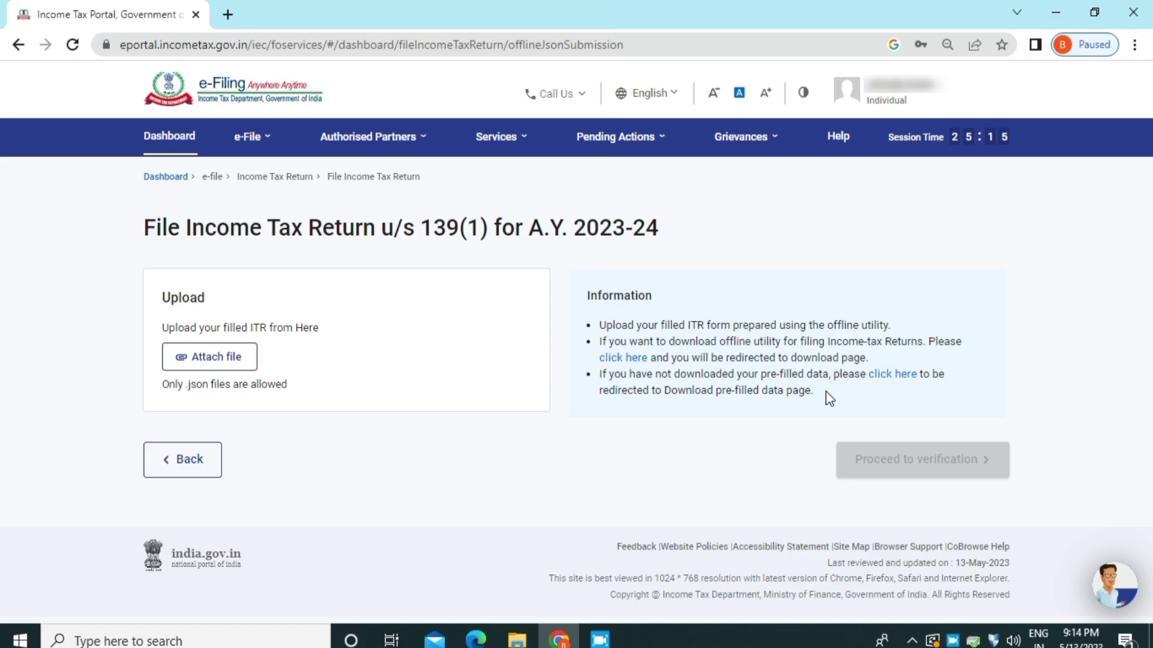
Step: Download the prefilled data JSON for 2023-24 (Current A.Y.), then go back to the 139(1) upload page
click(889, 375)
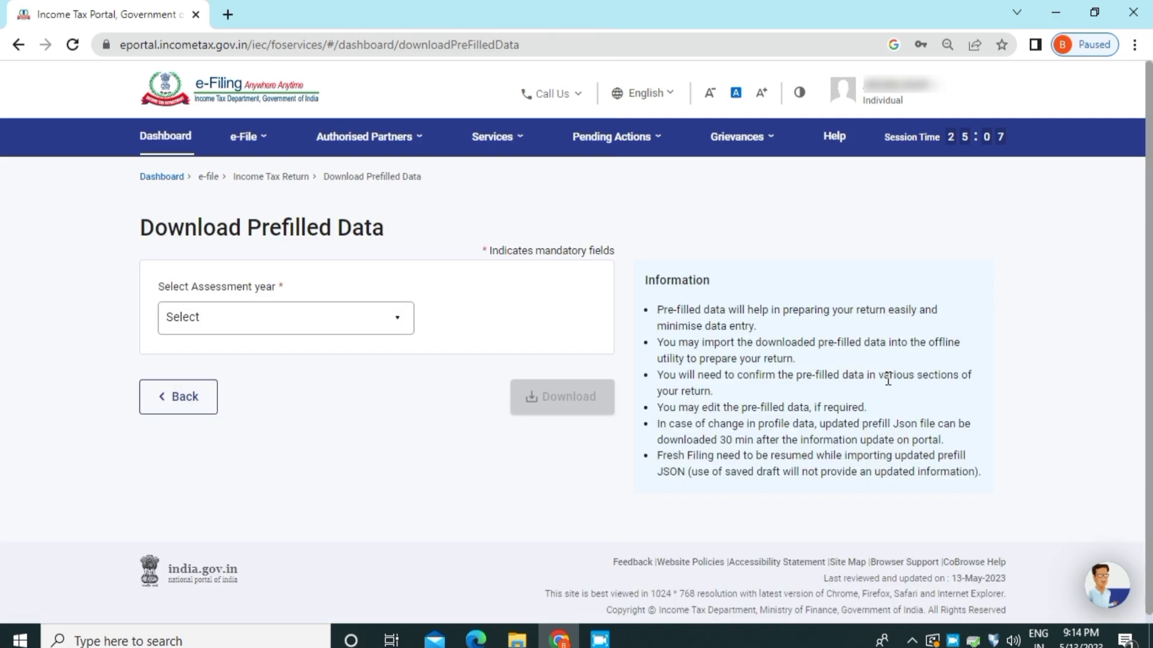
click(363, 330)
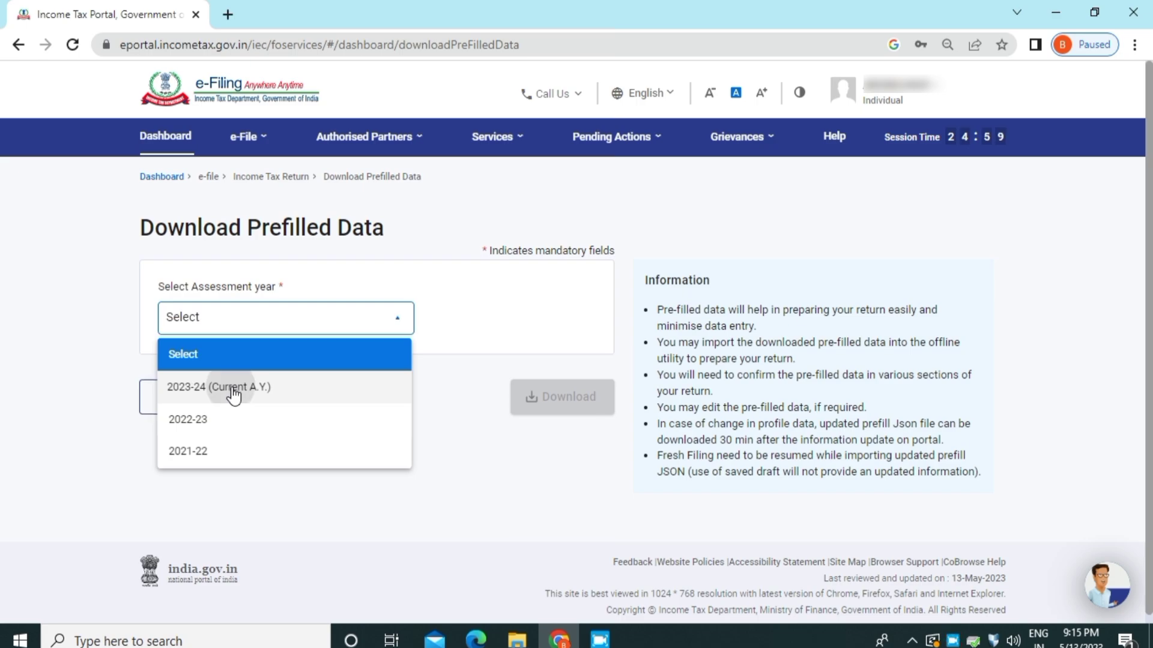
click(233, 394)
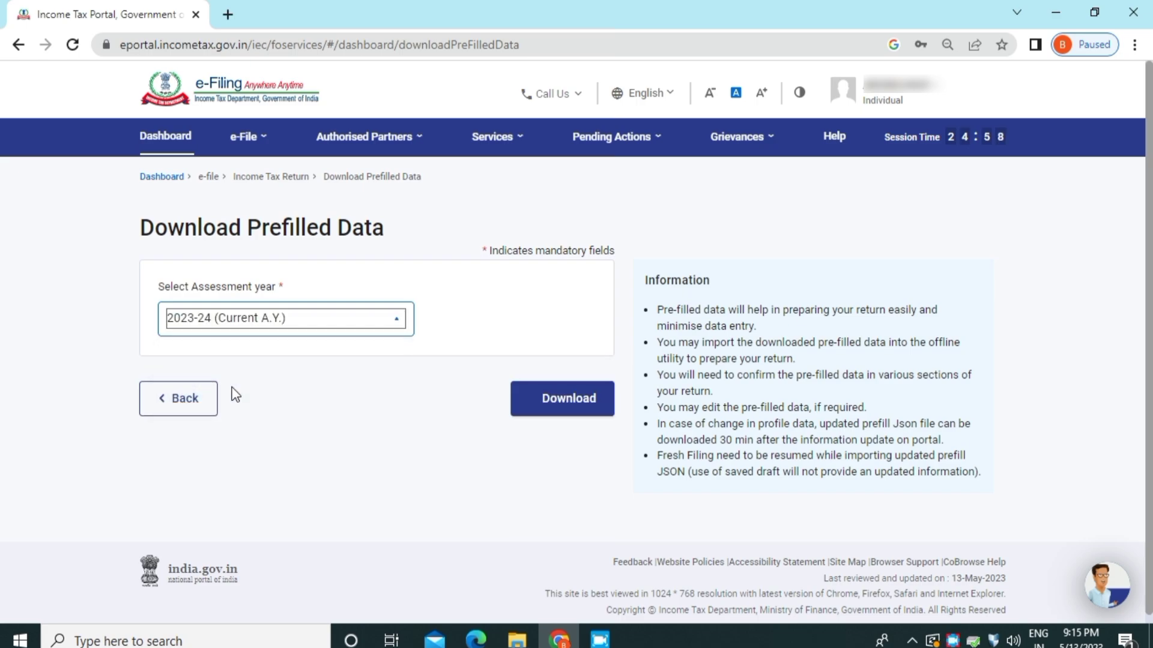
click(560, 417)
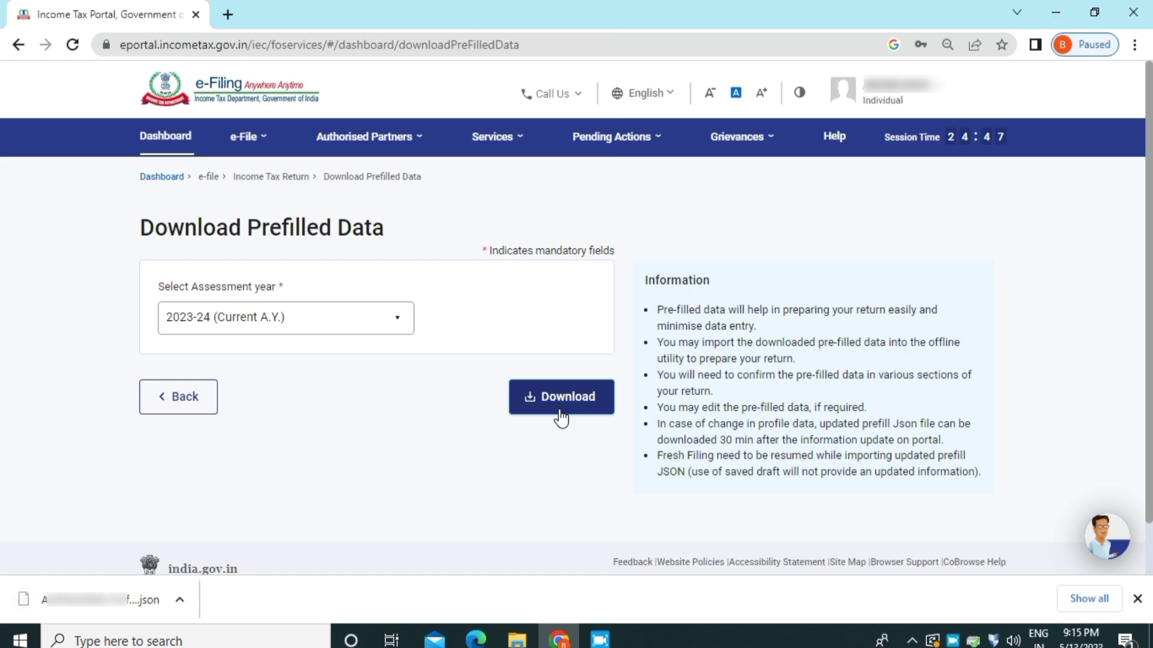
click(561, 417)
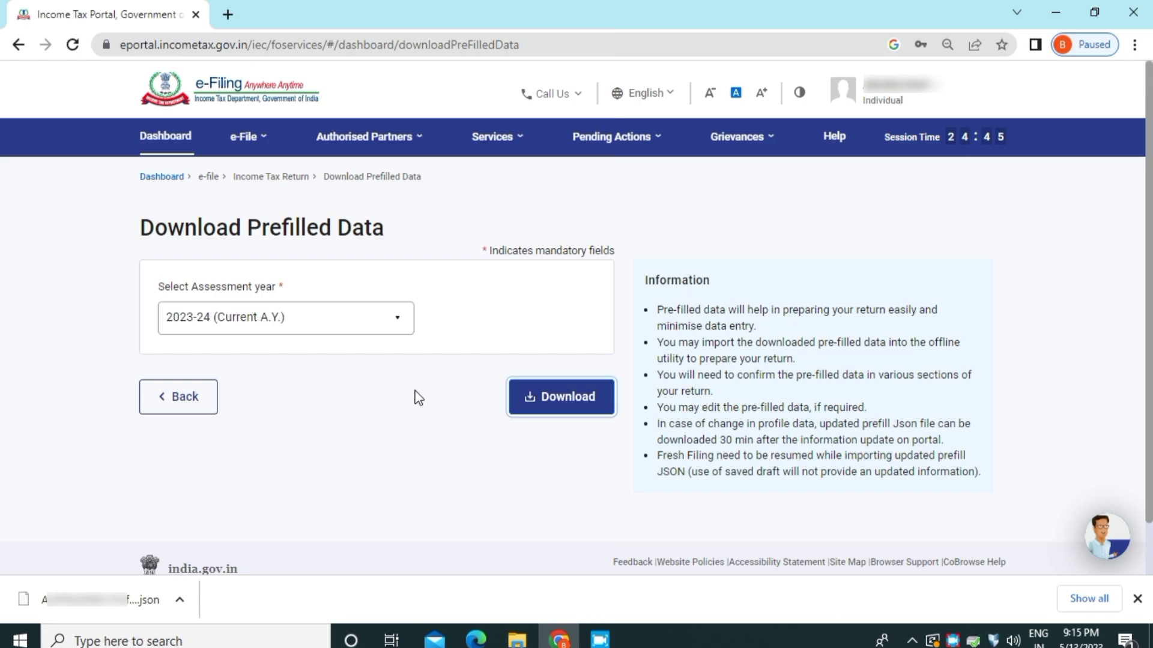
click(223, 380)
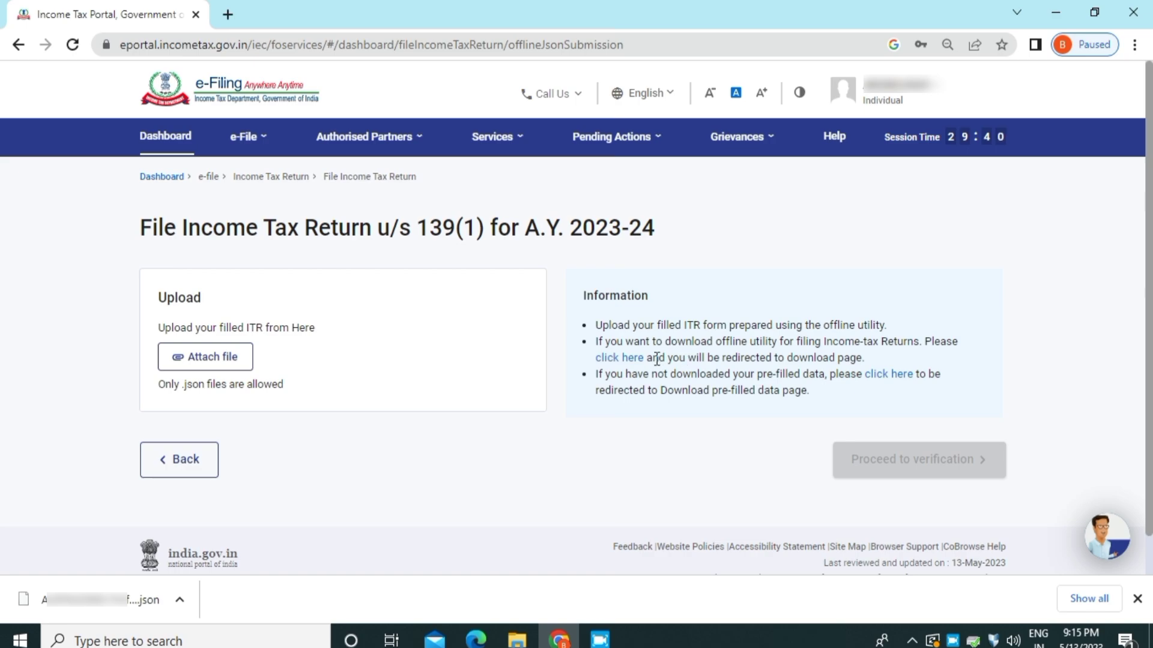
Step: Download the ITR 1 Utility Excel Based zip from the offline utilities page, then minimise Chrome
click(626, 364)
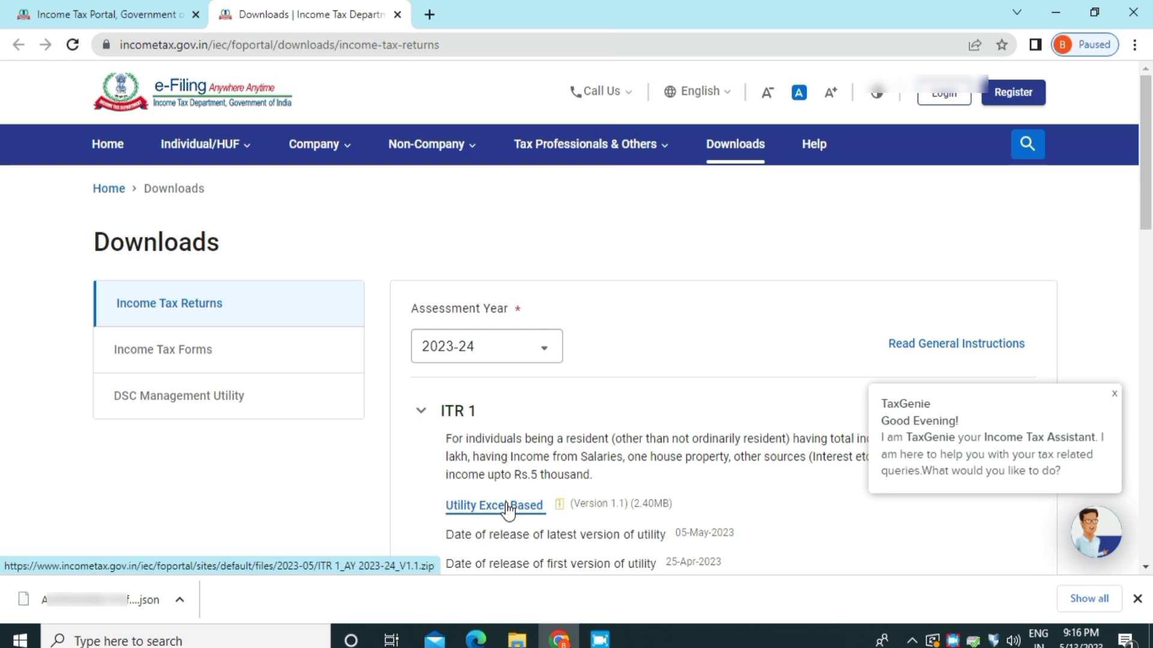
click(508, 507)
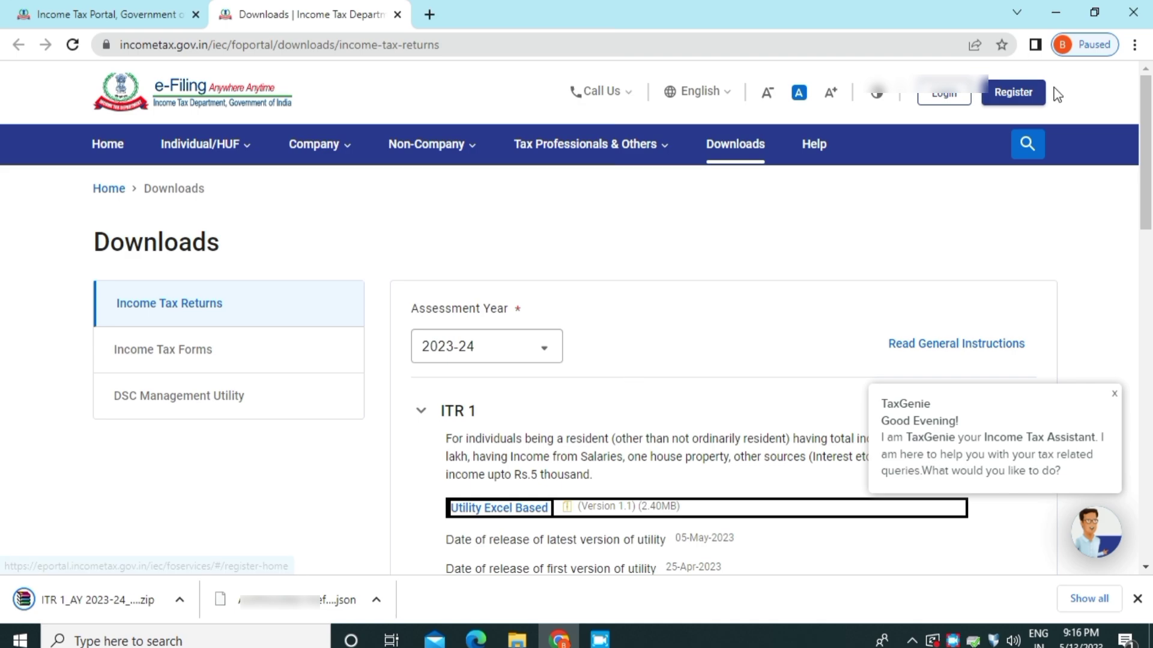
click(1055, 12)
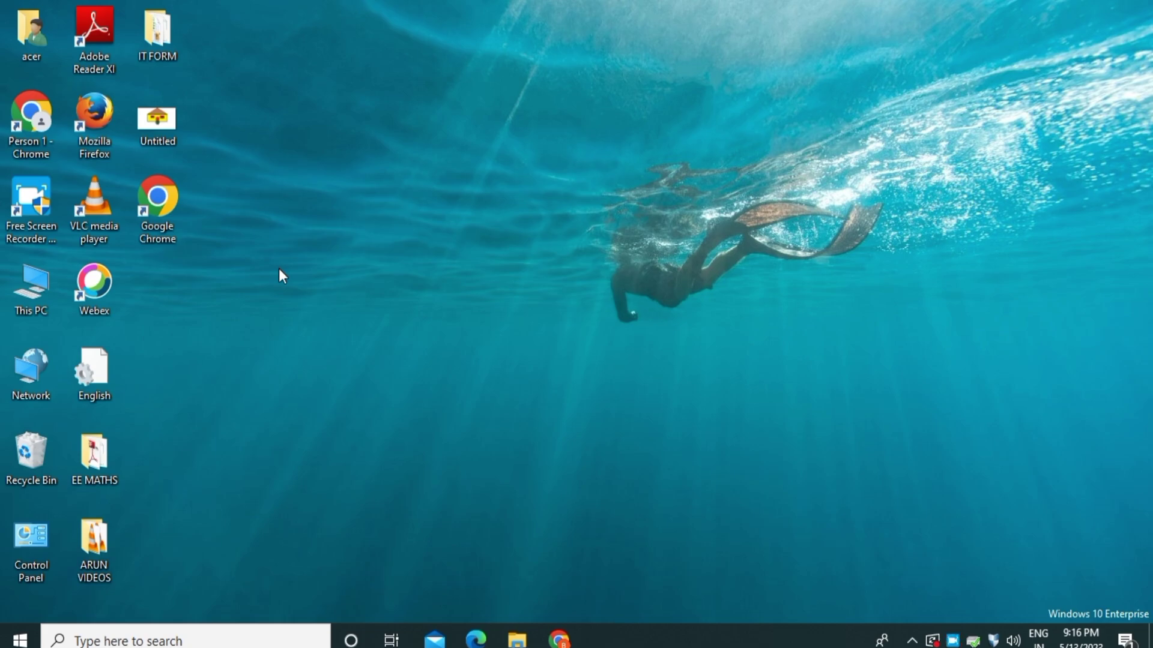
Step: Open the ITR 1_AY 2023-24_V1.1 zip from This PC > Downloads in WinRAR
double_click(43, 305)
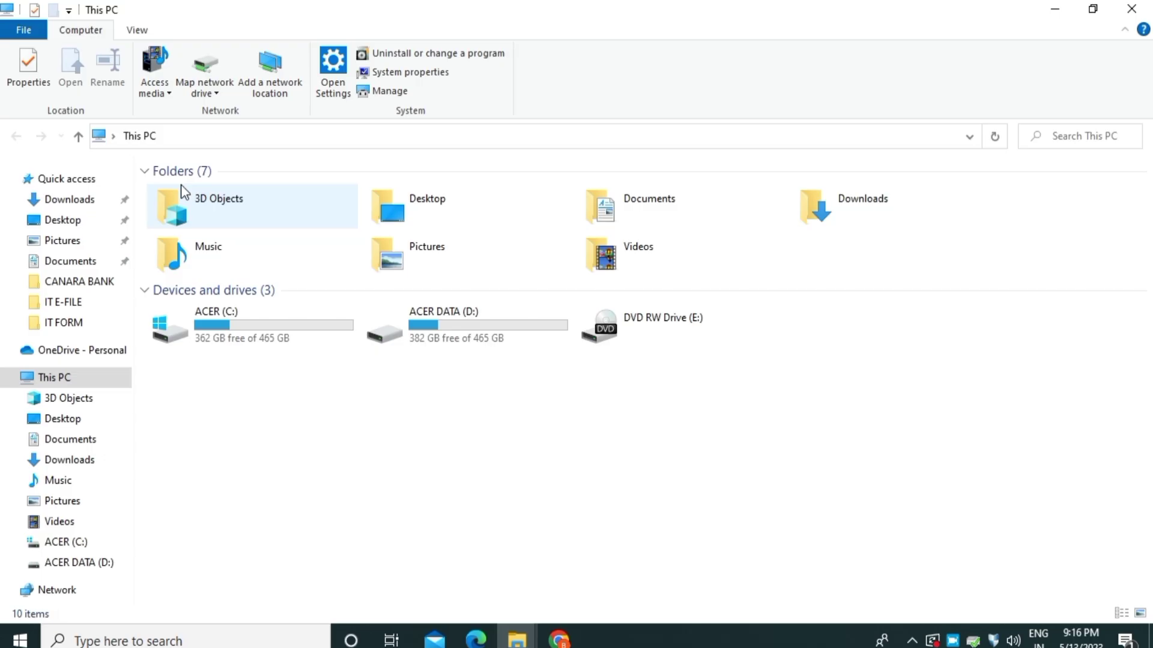
click(61, 202)
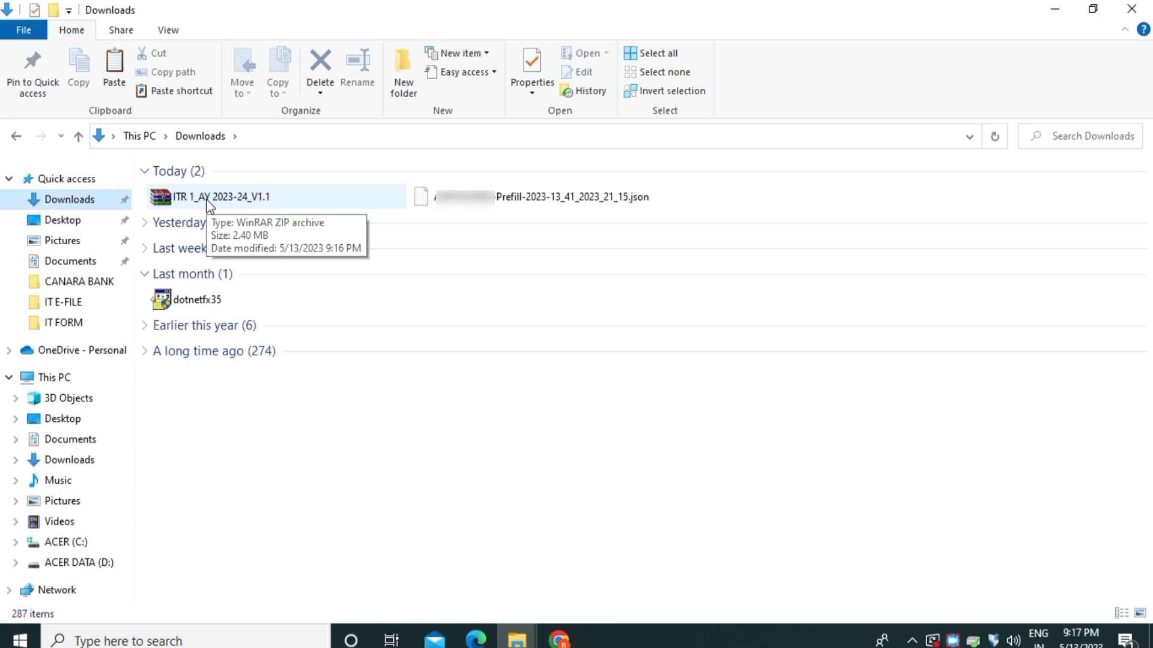
double_click(207, 201)
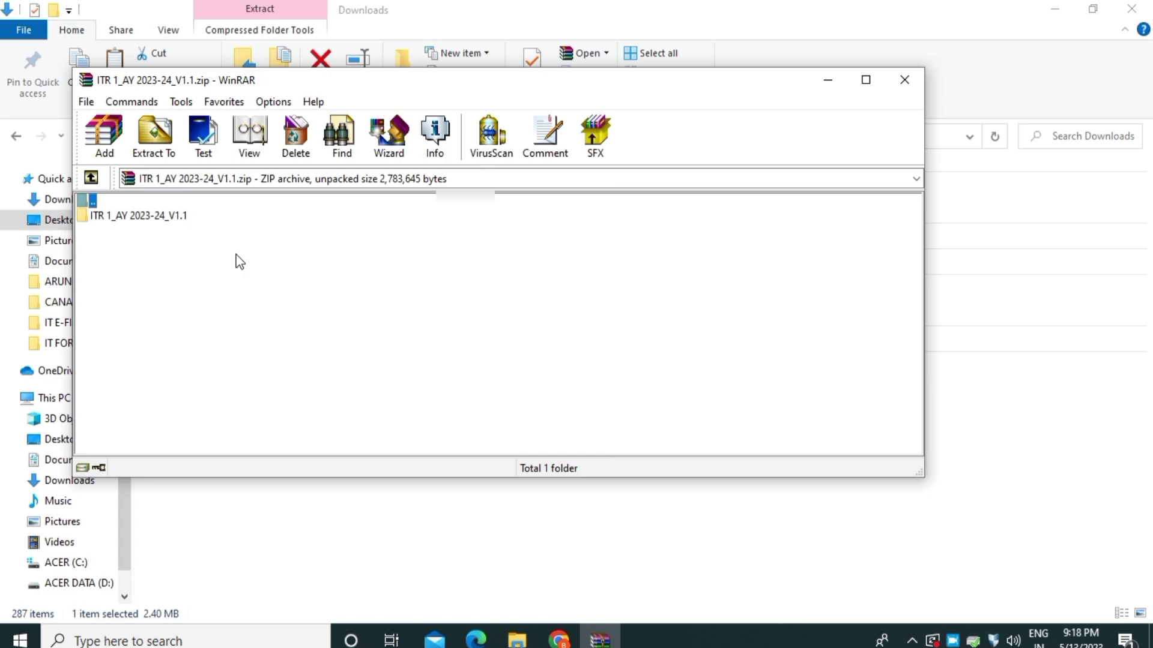
Step: Extract the ITR 1_AY 2023-24_V1.1 archive to the Desktop and close WinRAR
click(155, 157)
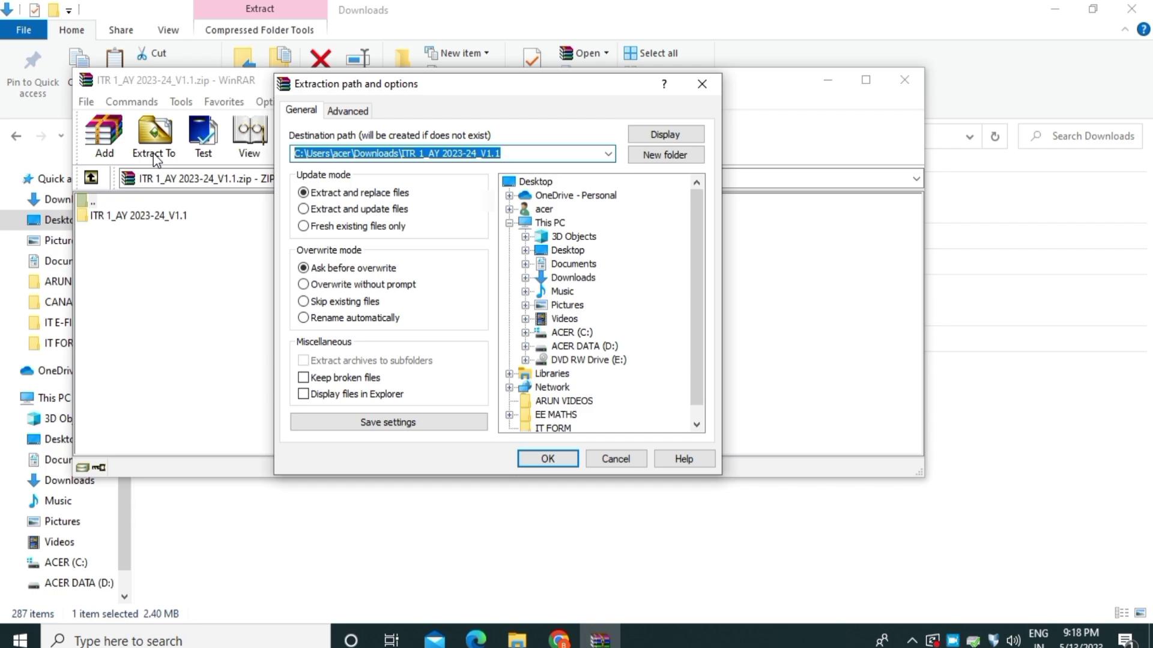
click(567, 251)
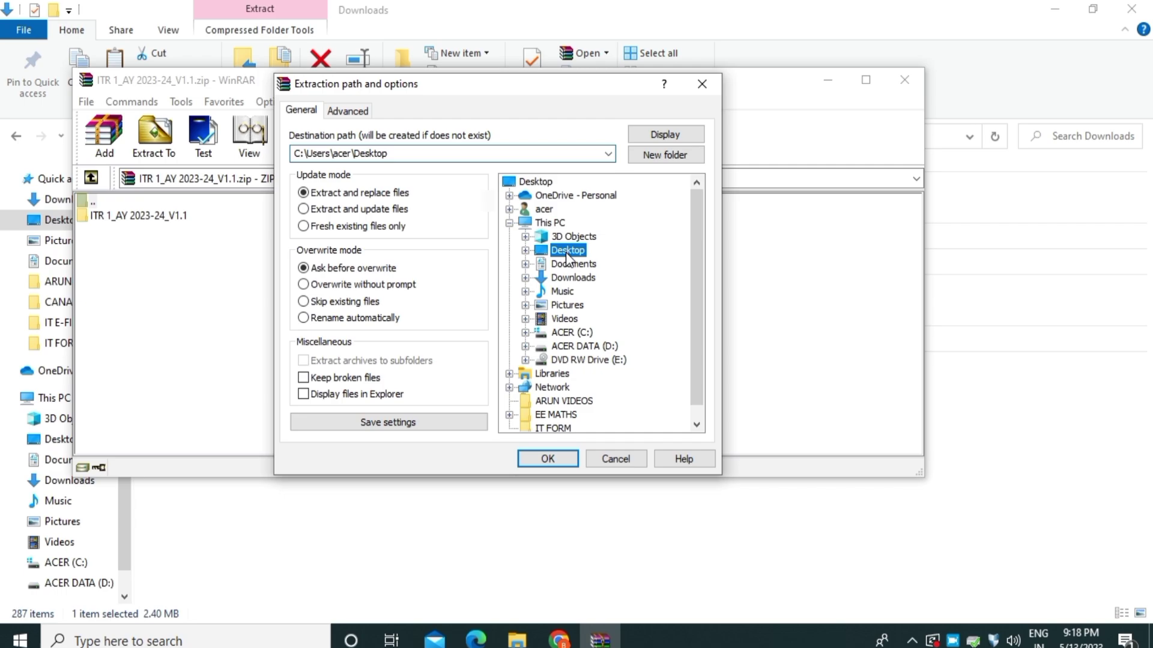
click(547, 458)
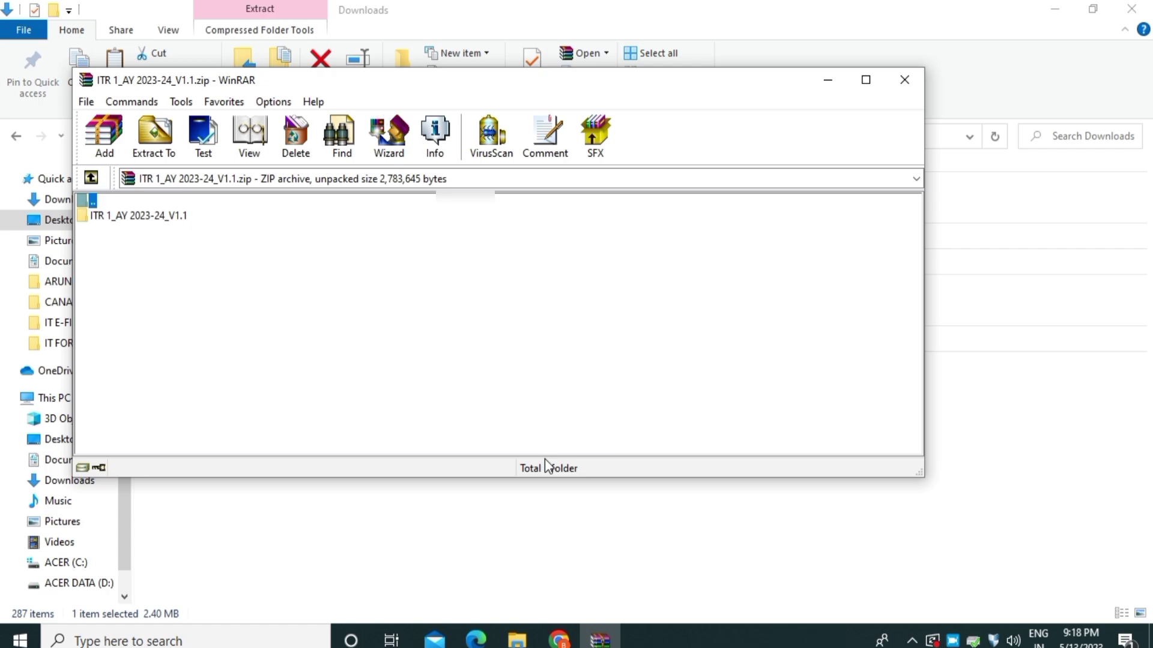
click(903, 87)
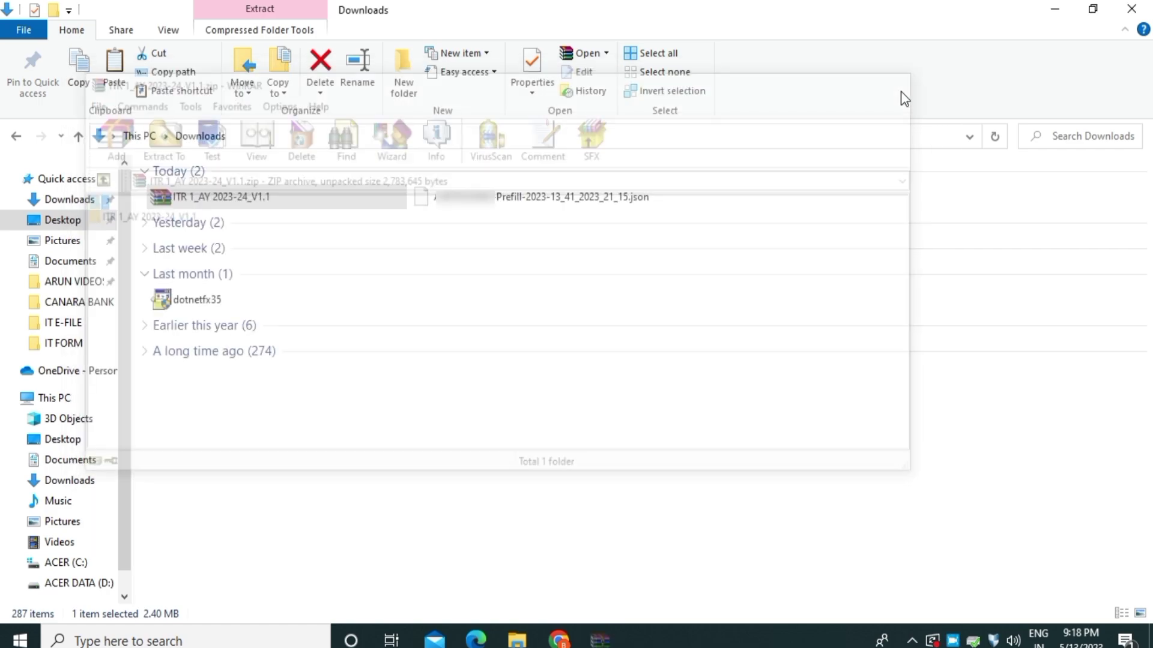
Step: Close Downloads and open ITR 1_AY 2023-24_V1.1.xlsm from the extracted Desktop folder
click(1133, 11)
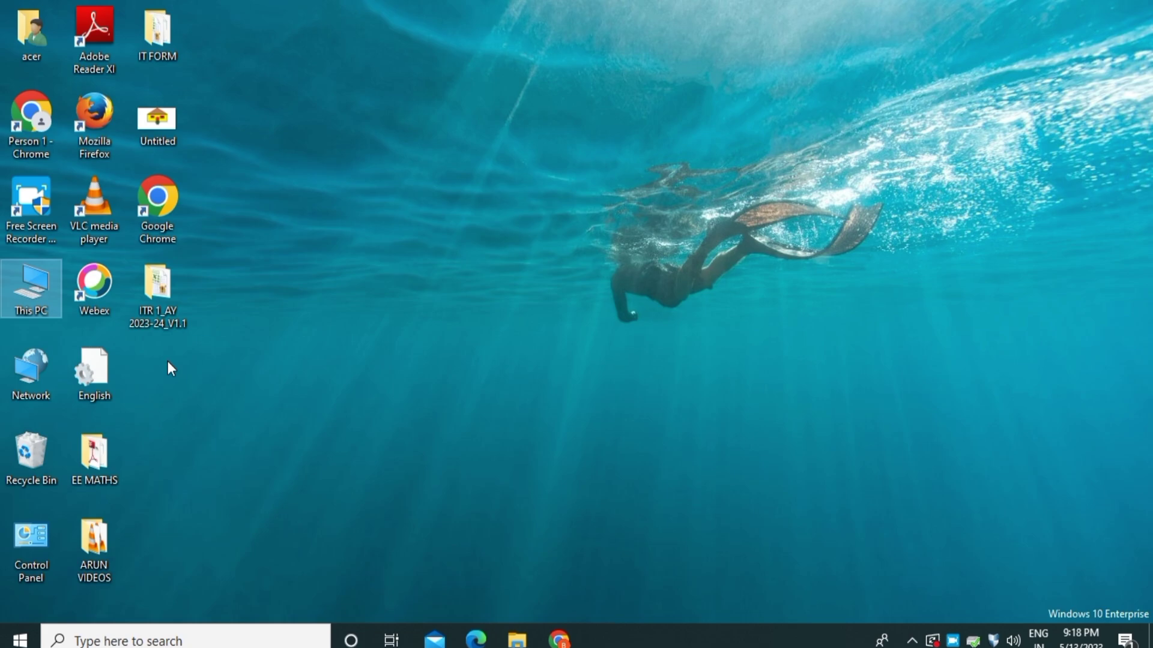
double_click(158, 318)
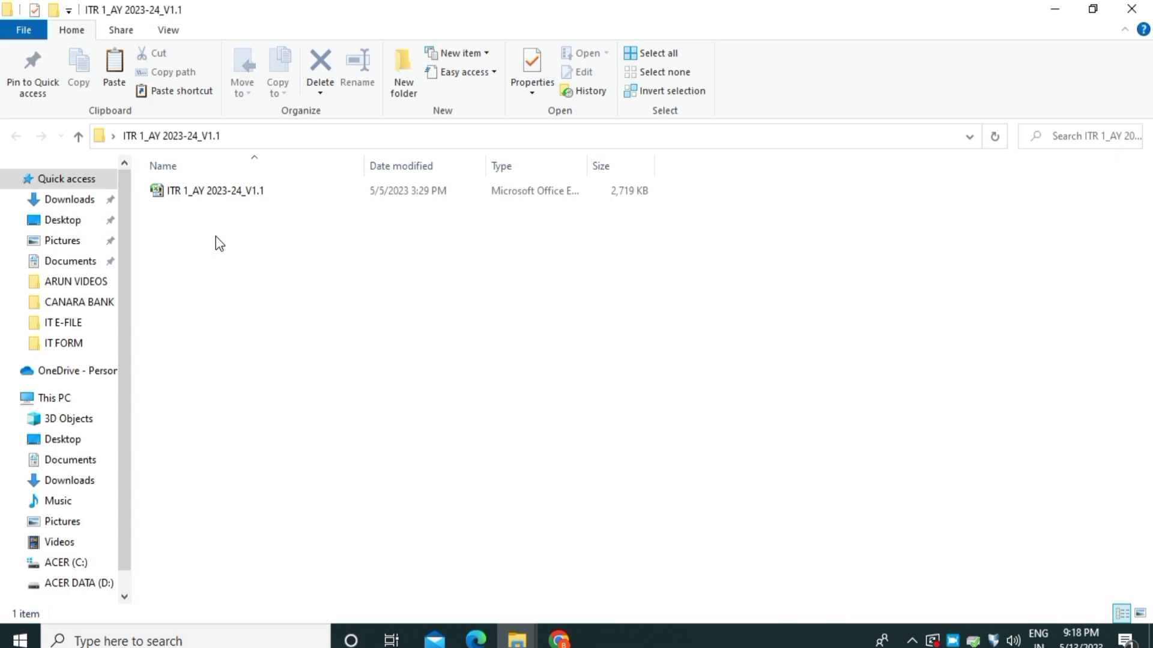
double_click(211, 192)
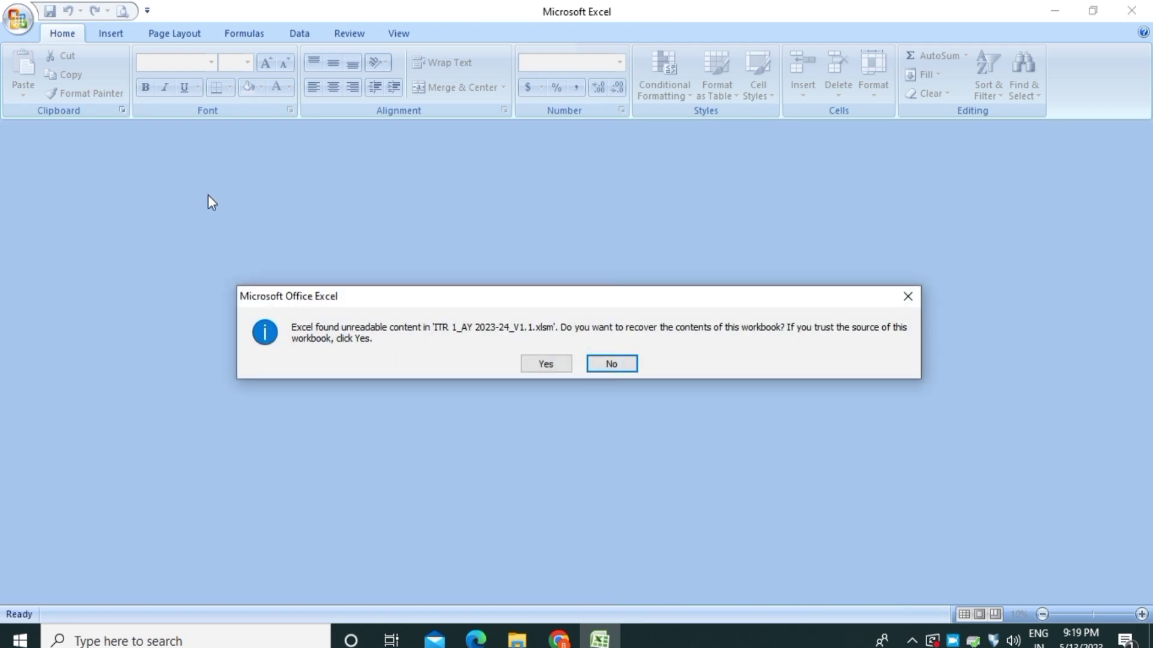
Step: Recover the workbook, dismiss the instructions and repair report, and select the Last Name cell
click(528, 363)
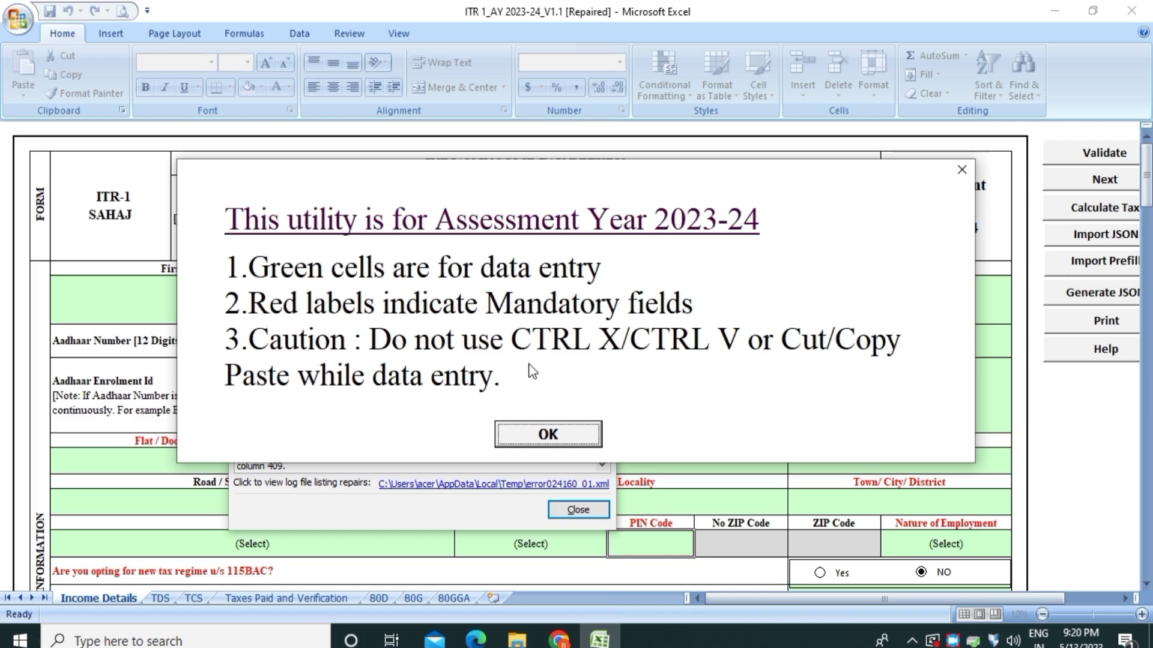
click(550, 436)
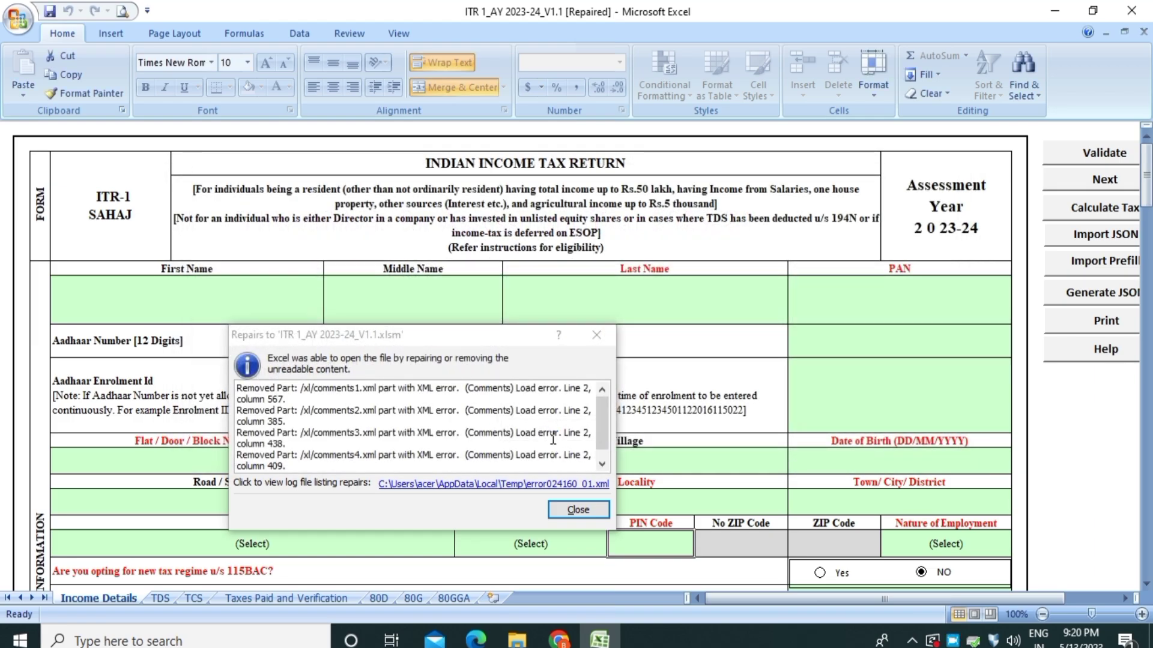
click(574, 510)
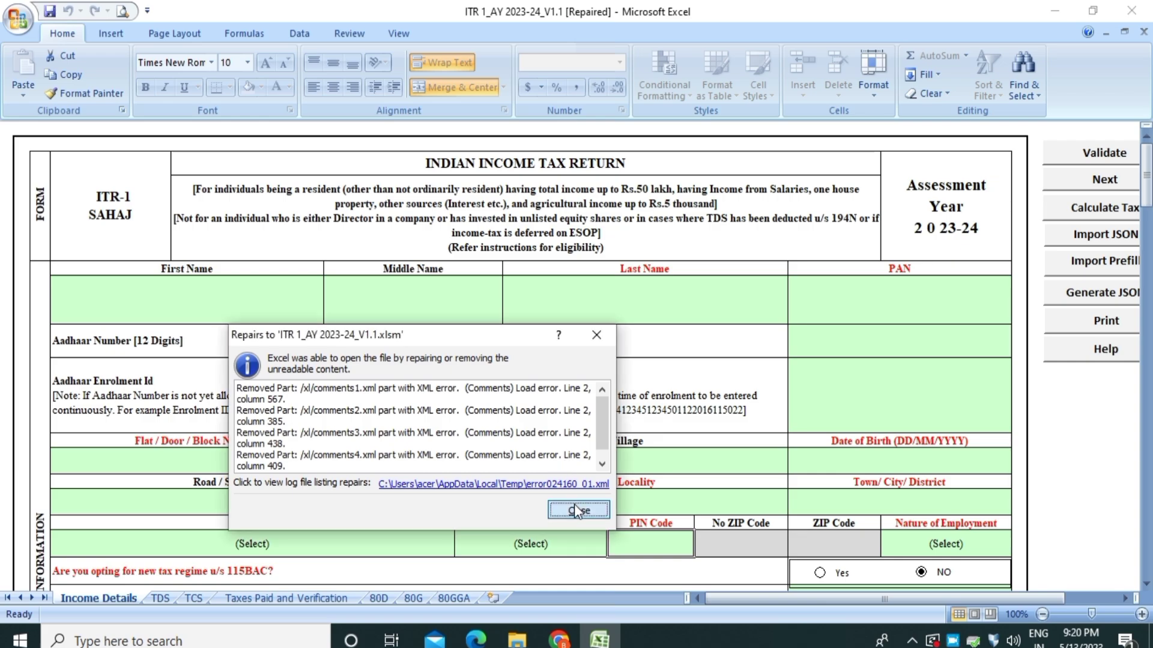
click(684, 301)
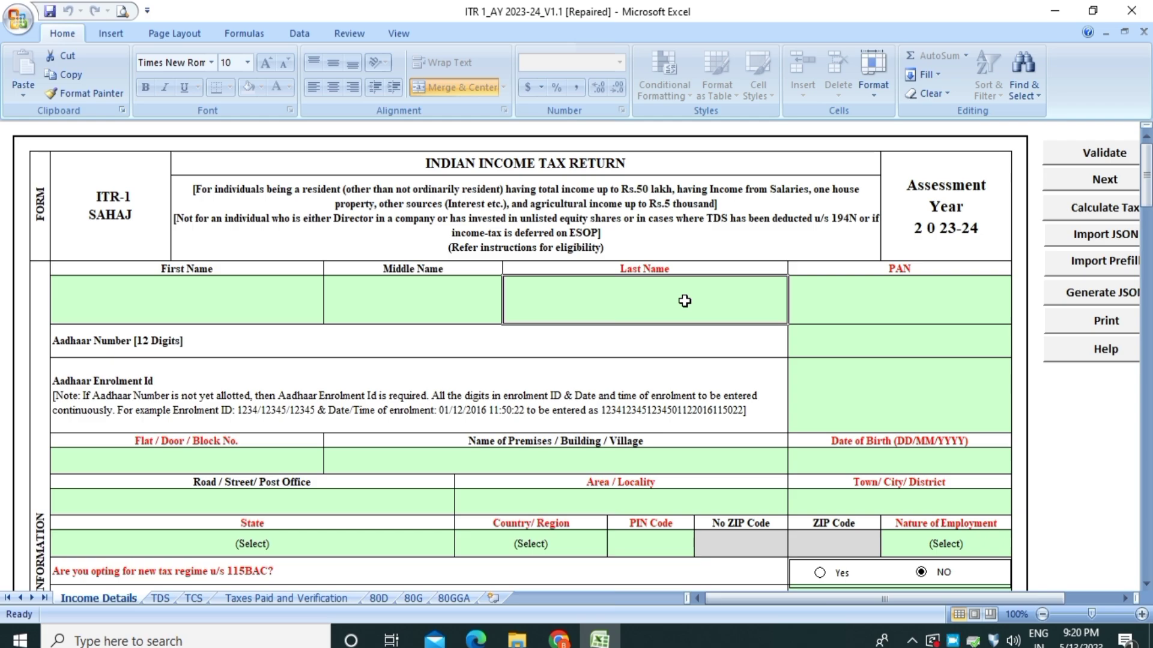
Step: Import Prefill from the downloaded Prefill JSON file in Downloads into the ITR-1 form
click(1080, 277)
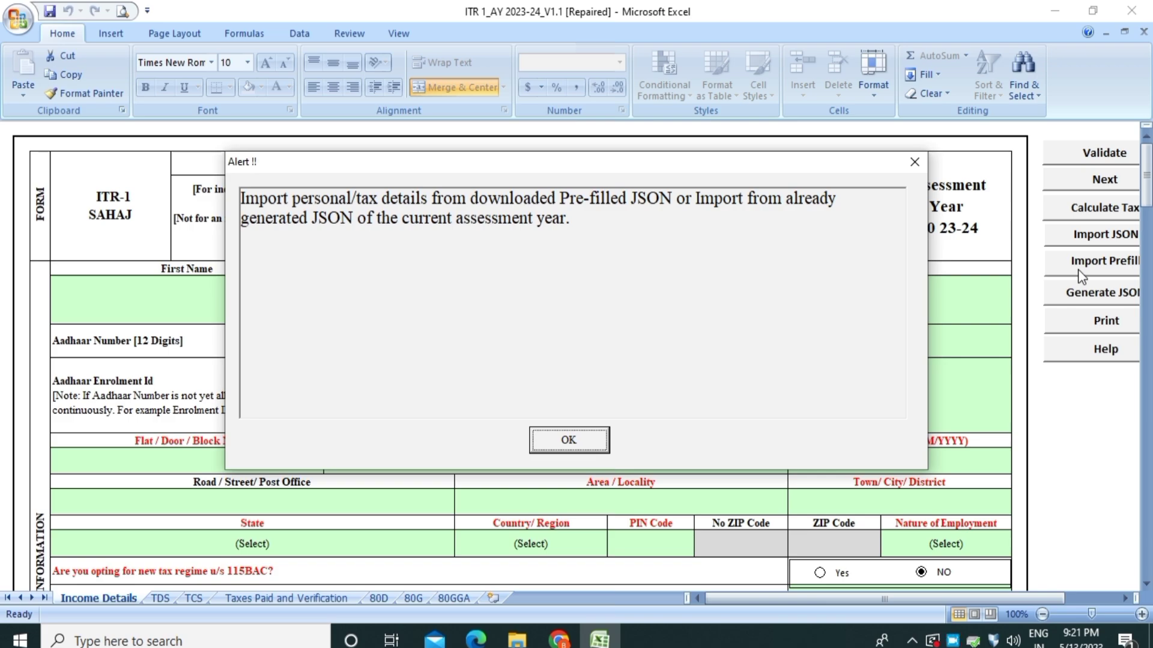
click(570, 438)
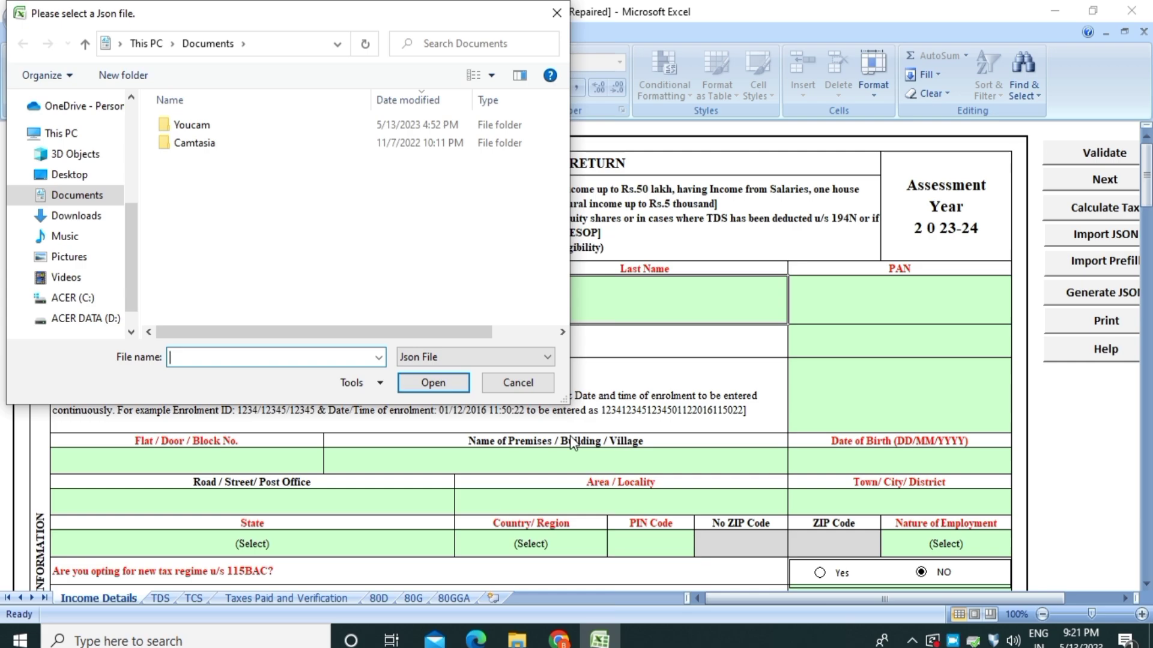
click(90, 217)
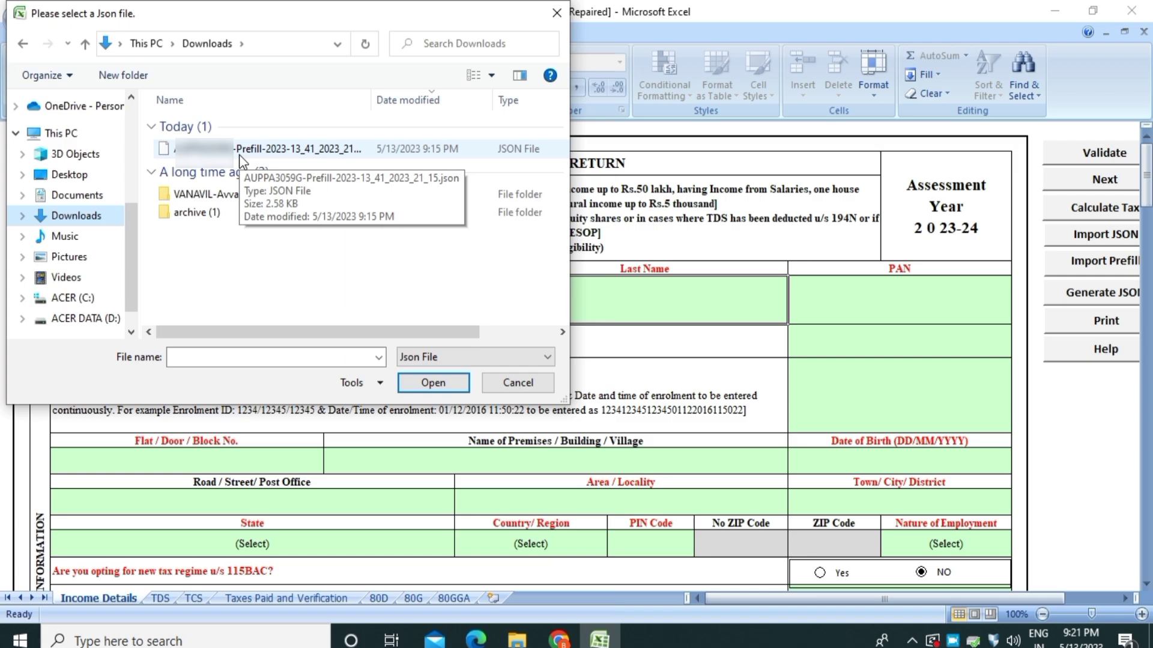
click(239, 154)
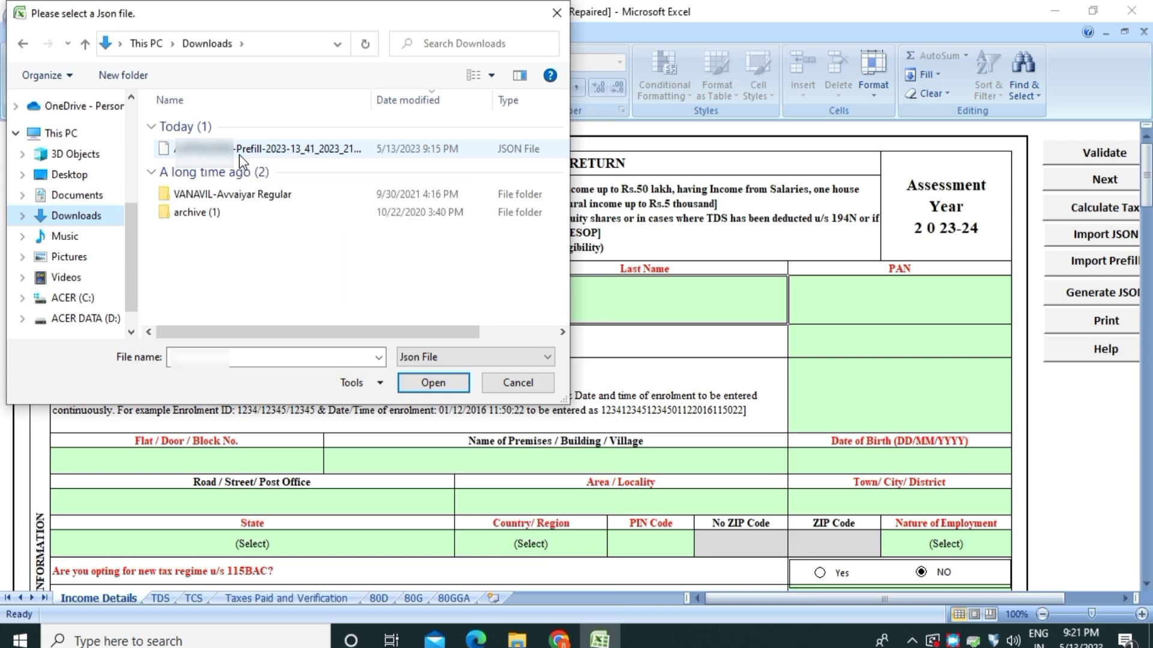
click(433, 382)
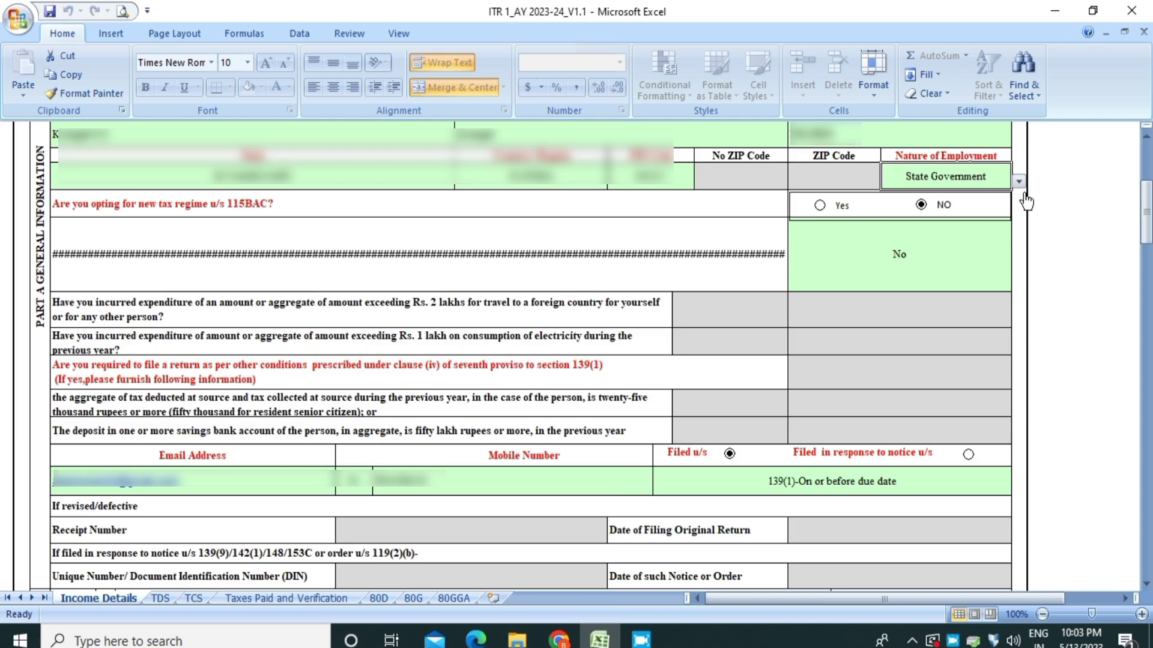
click(1019, 180)
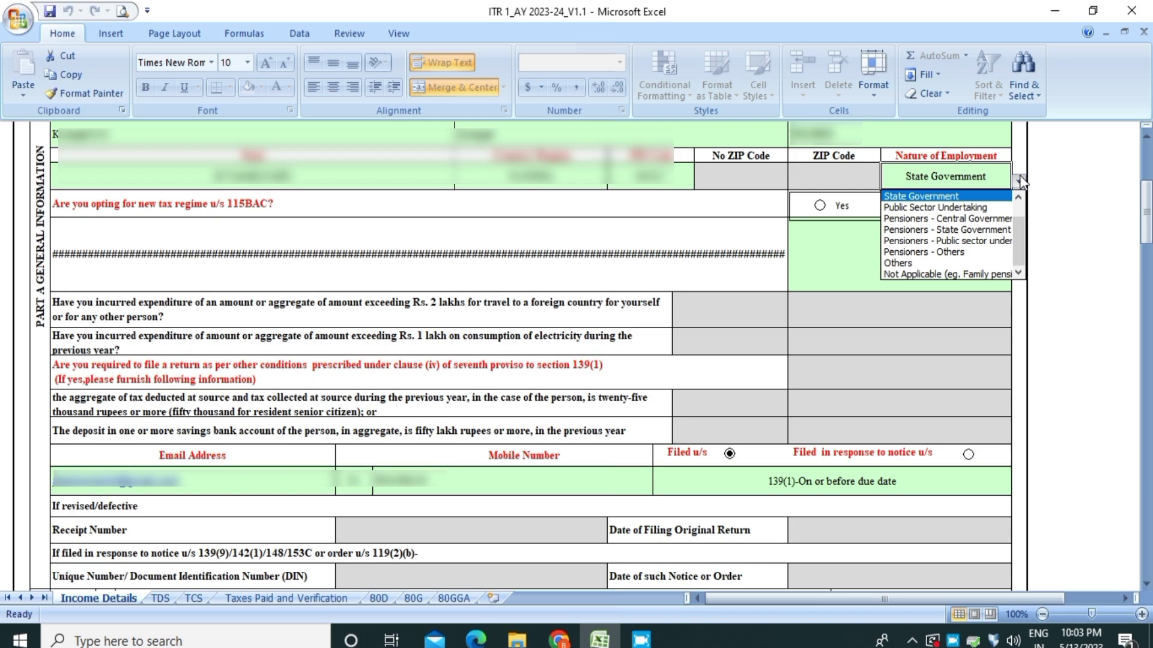
click(1018, 196)
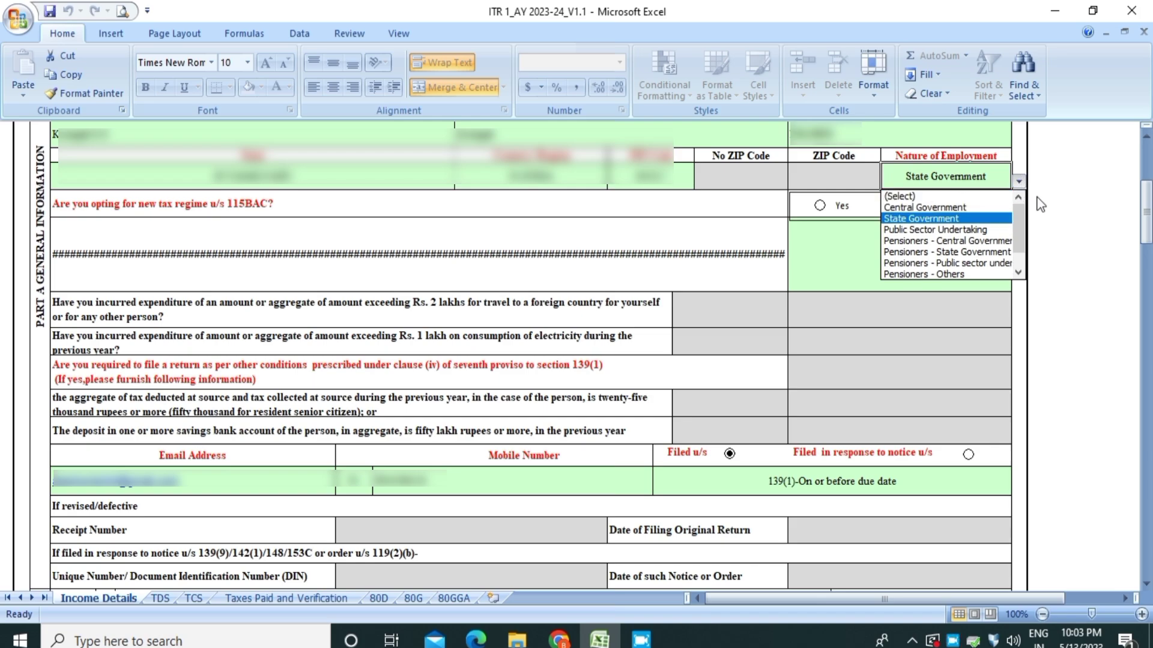
click(1041, 205)
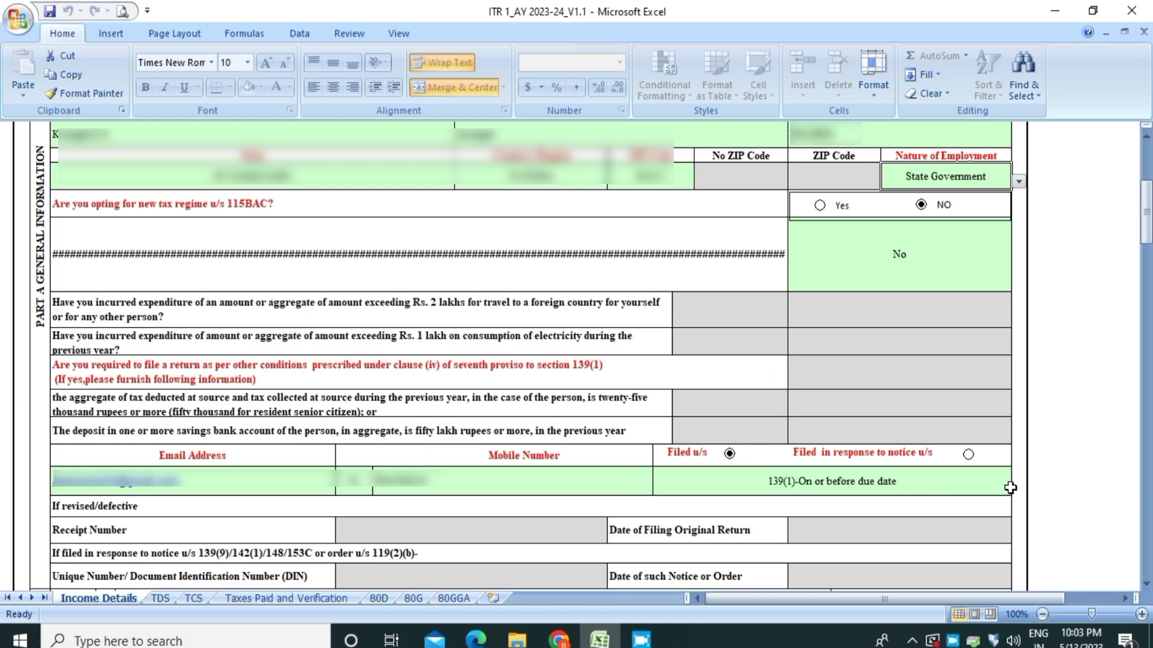
click(1009, 487)
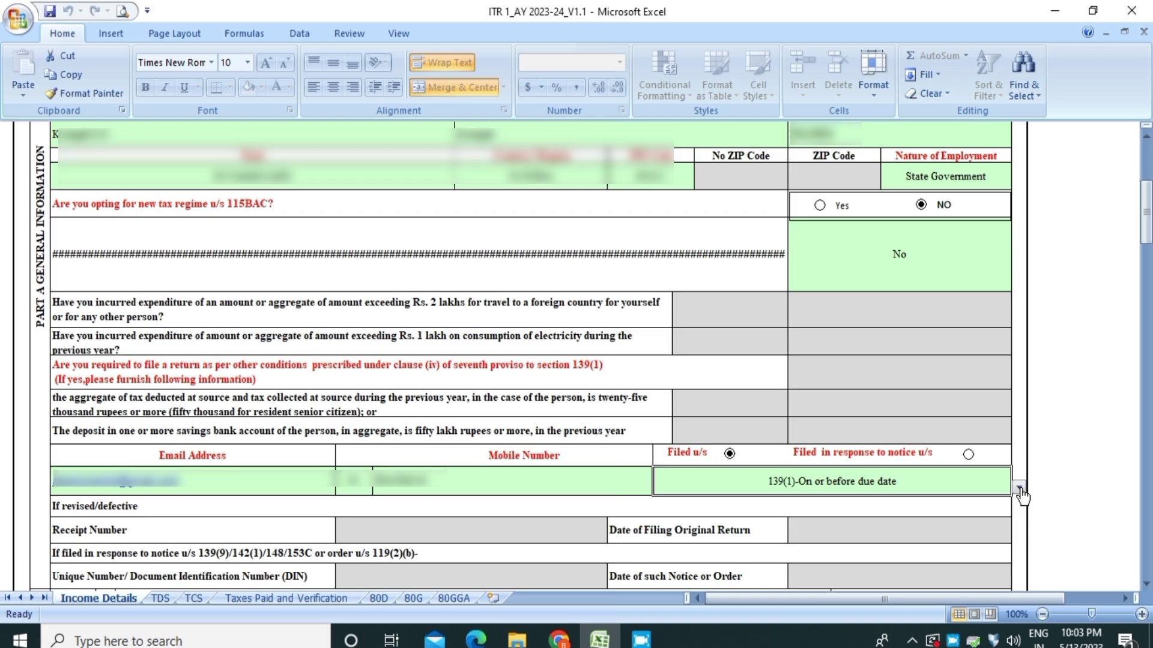
click(1020, 489)
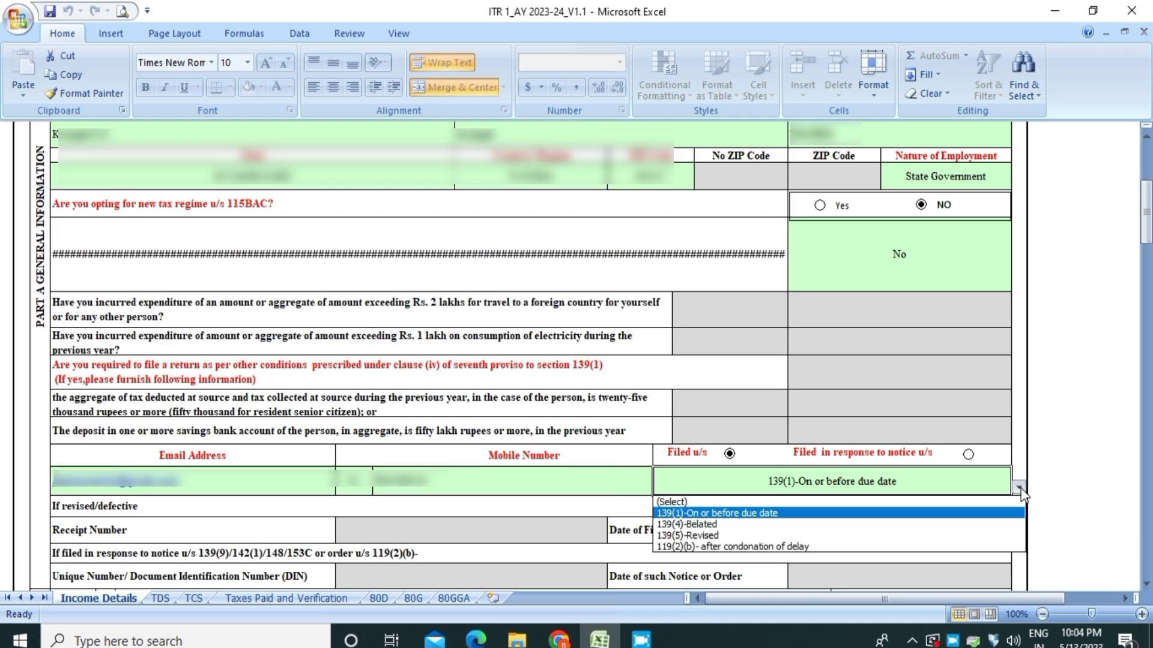
click(1040, 487)
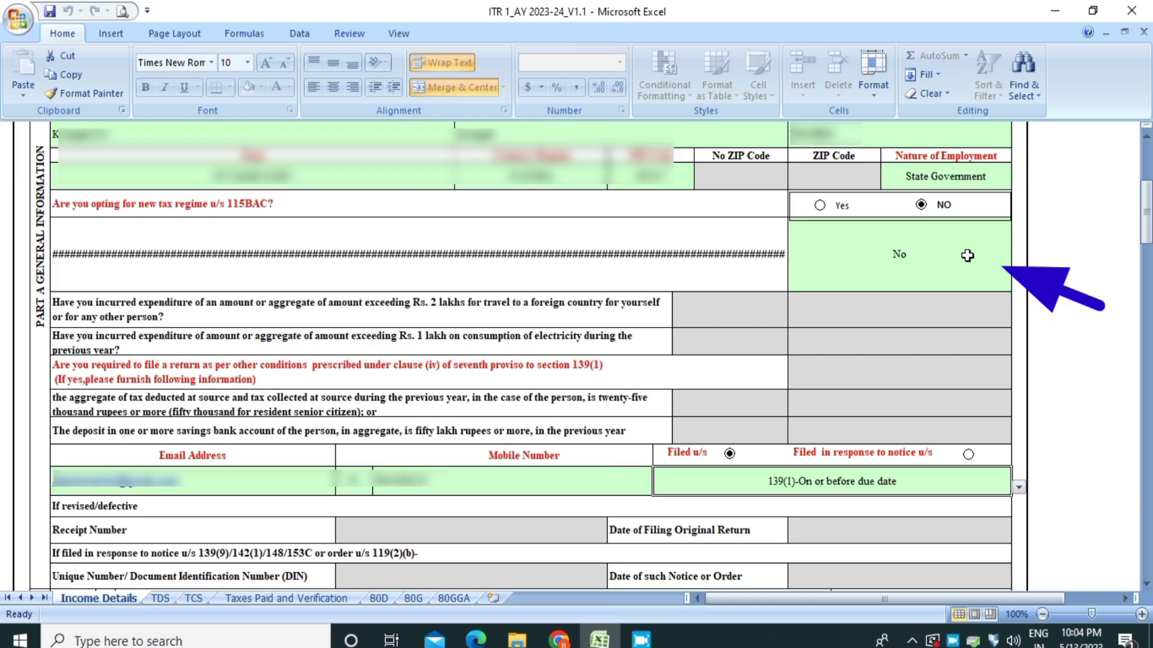
click(1002, 282)
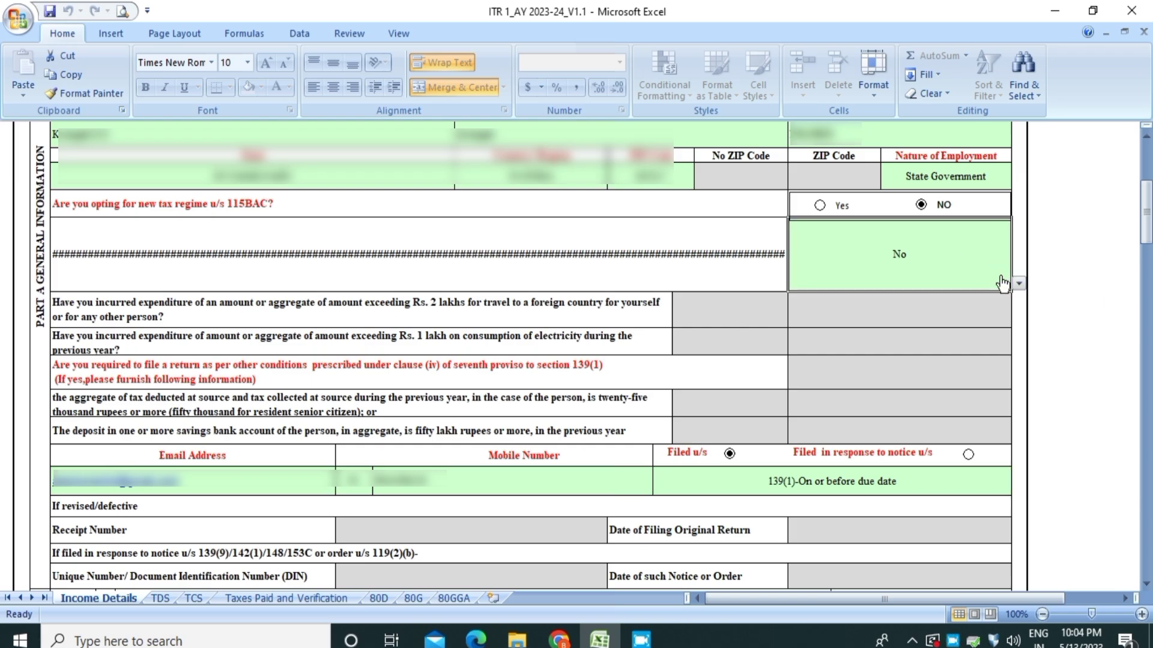
click(1018, 284)
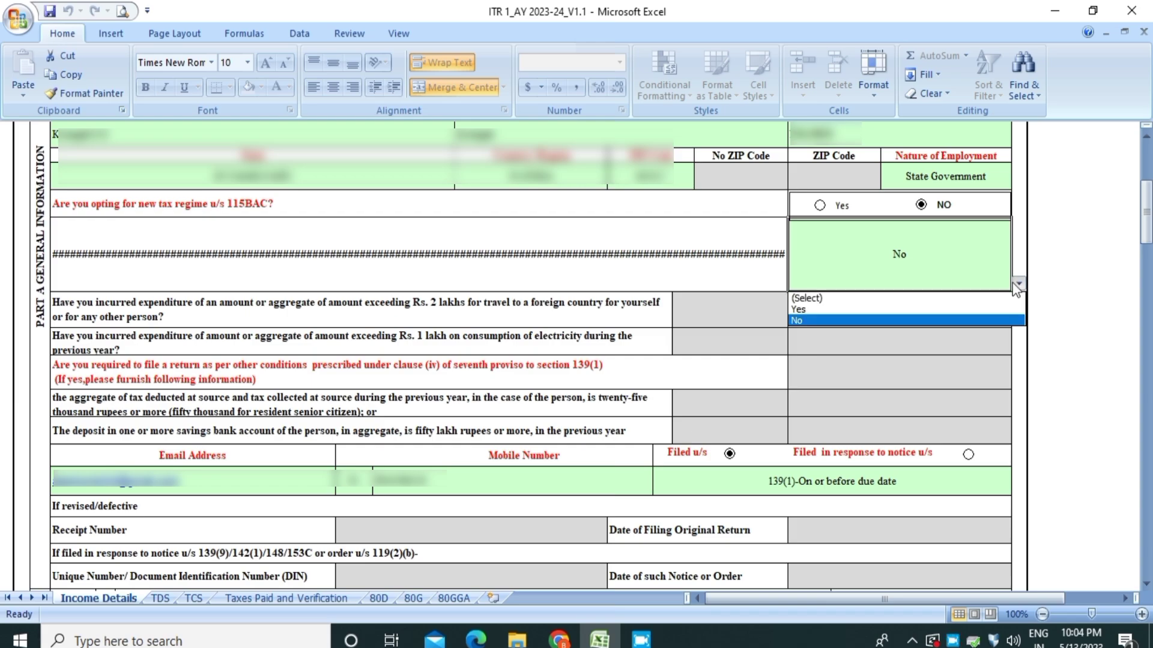
click(1052, 275)
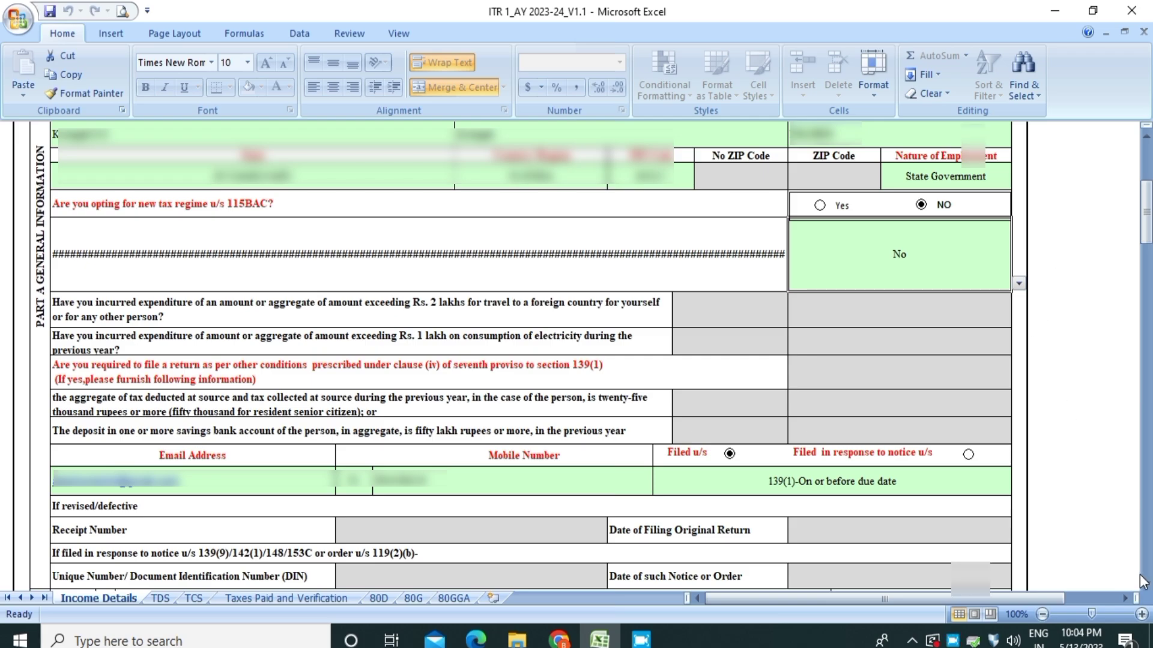
scroll(1118, 509, down, 10)
scroll(1066, 245, up, 2)
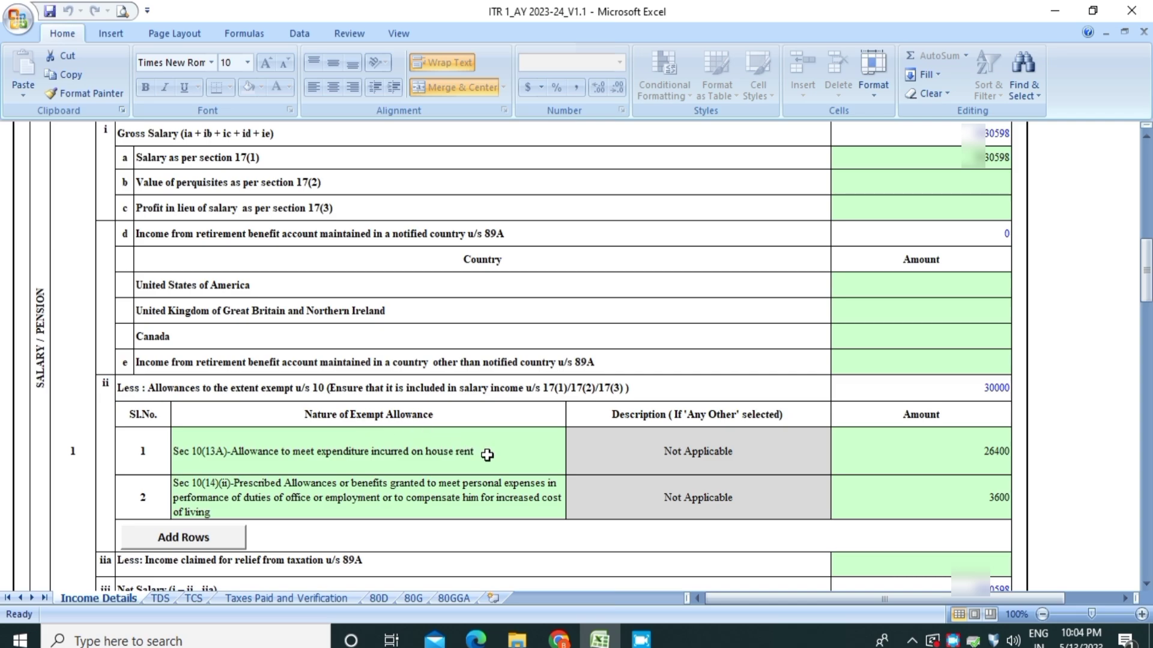
click(557, 462)
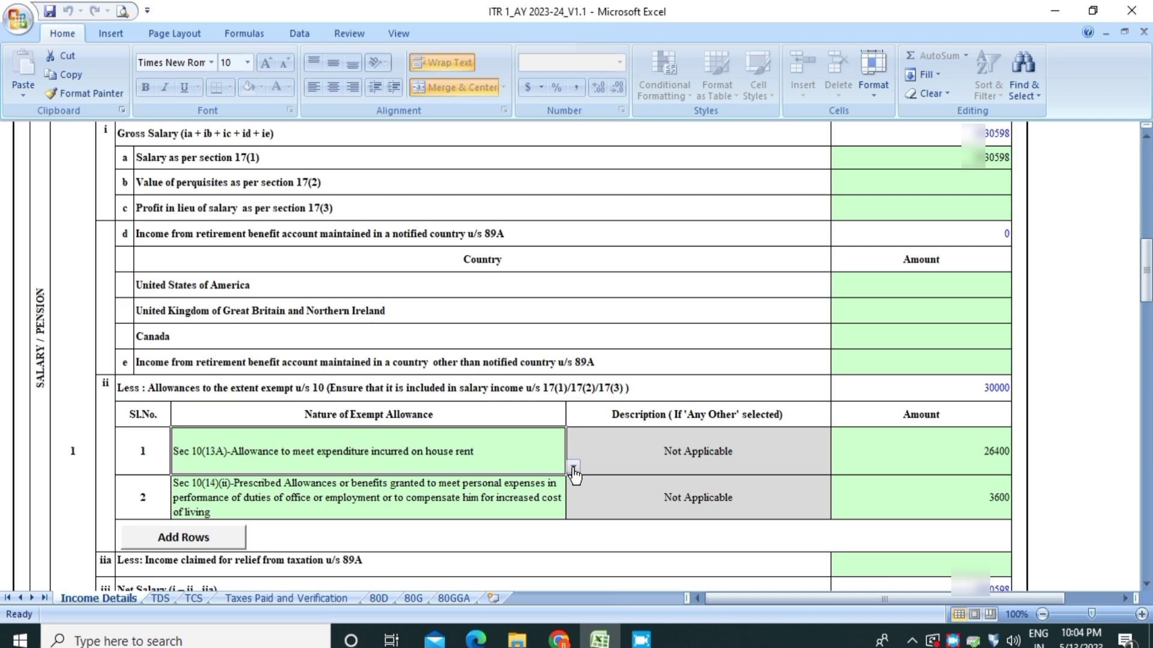
click(573, 468)
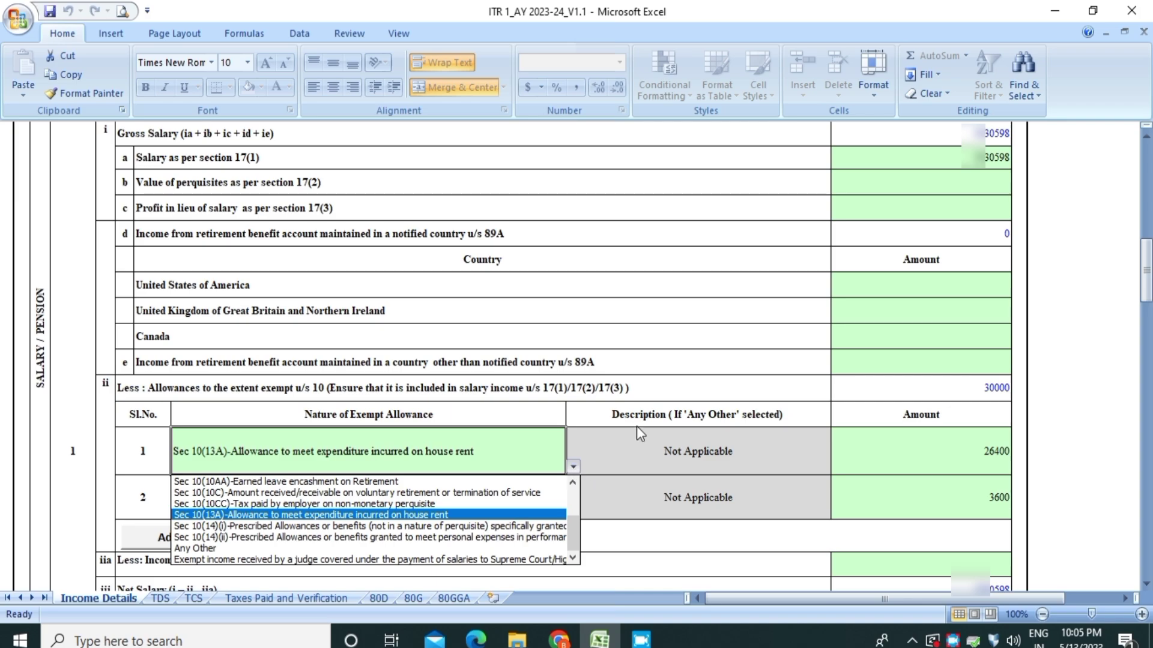
key(Escape)
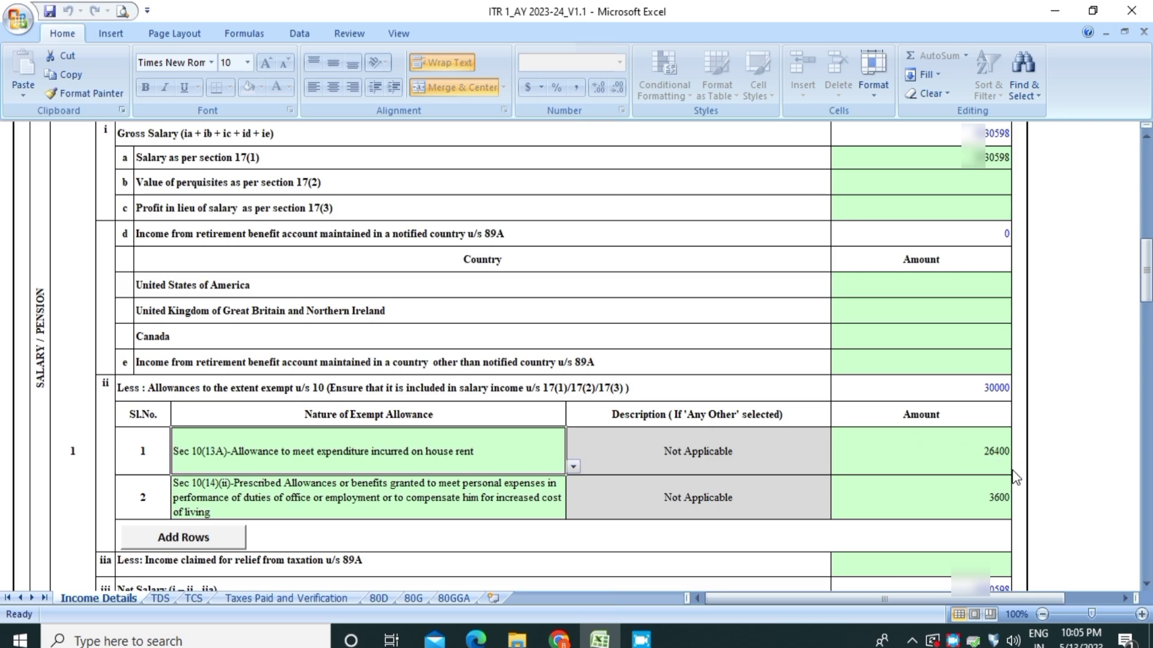
click(561, 510)
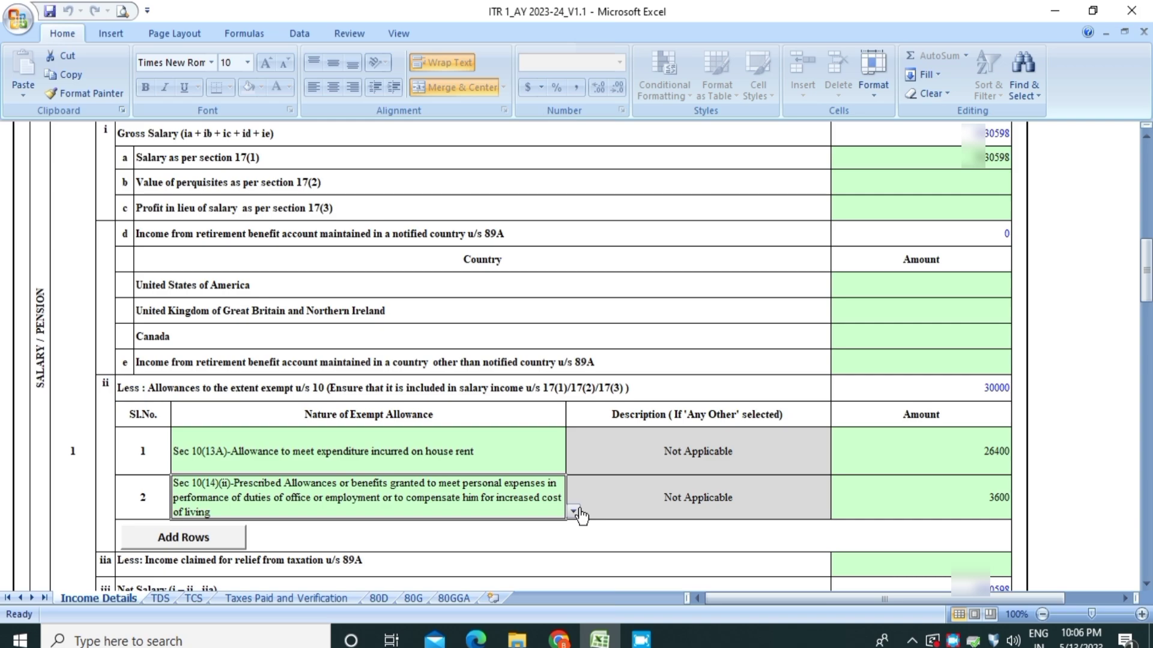
click(574, 512)
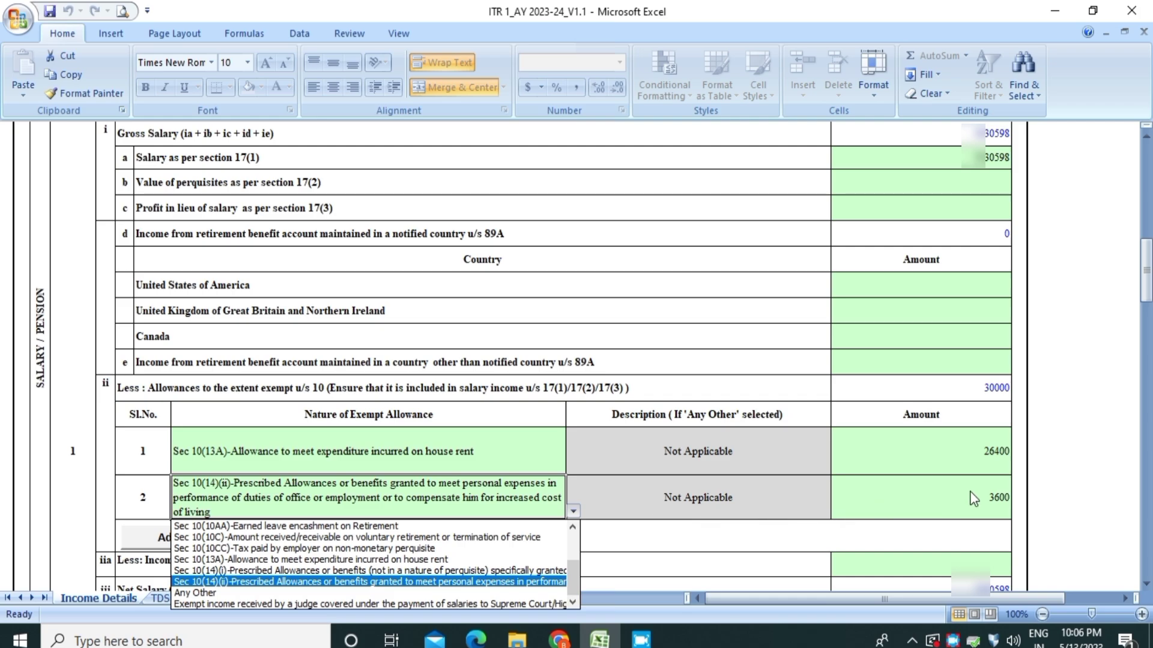
key(Escape)
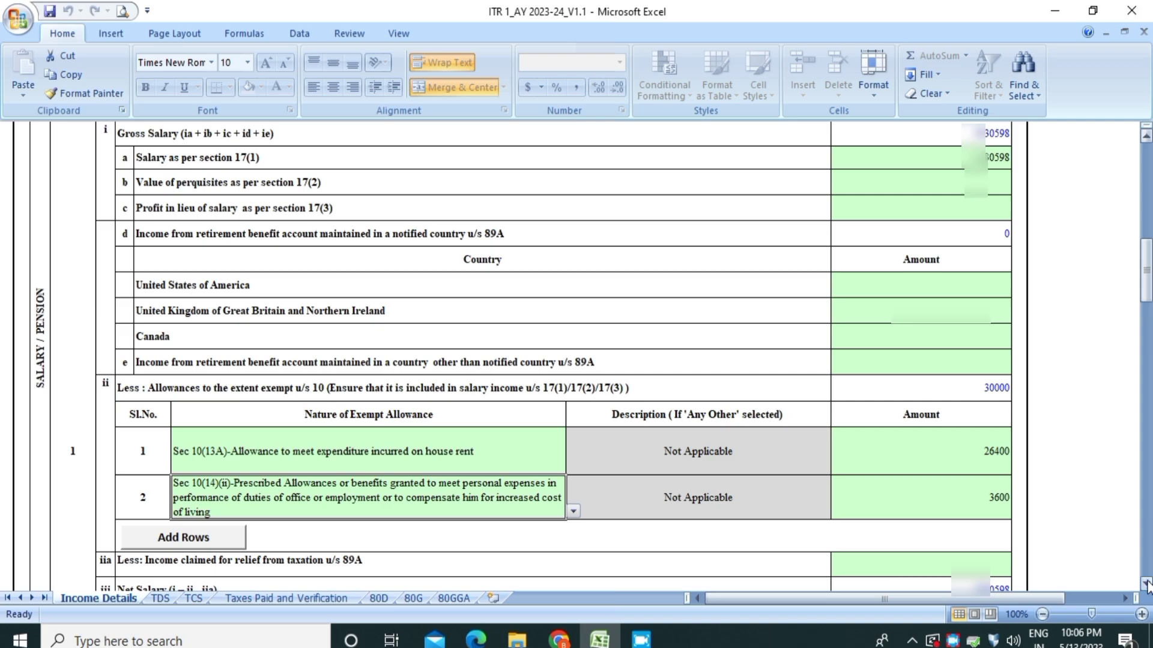
scroll(1087, 473, down, 5)
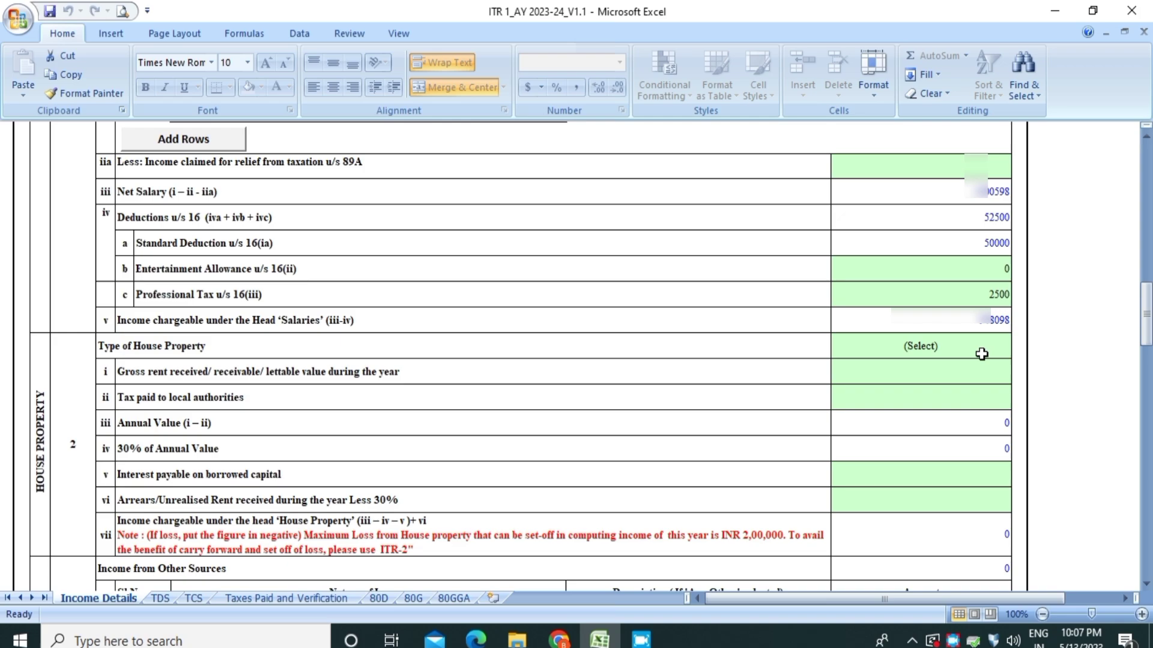
click(982, 354)
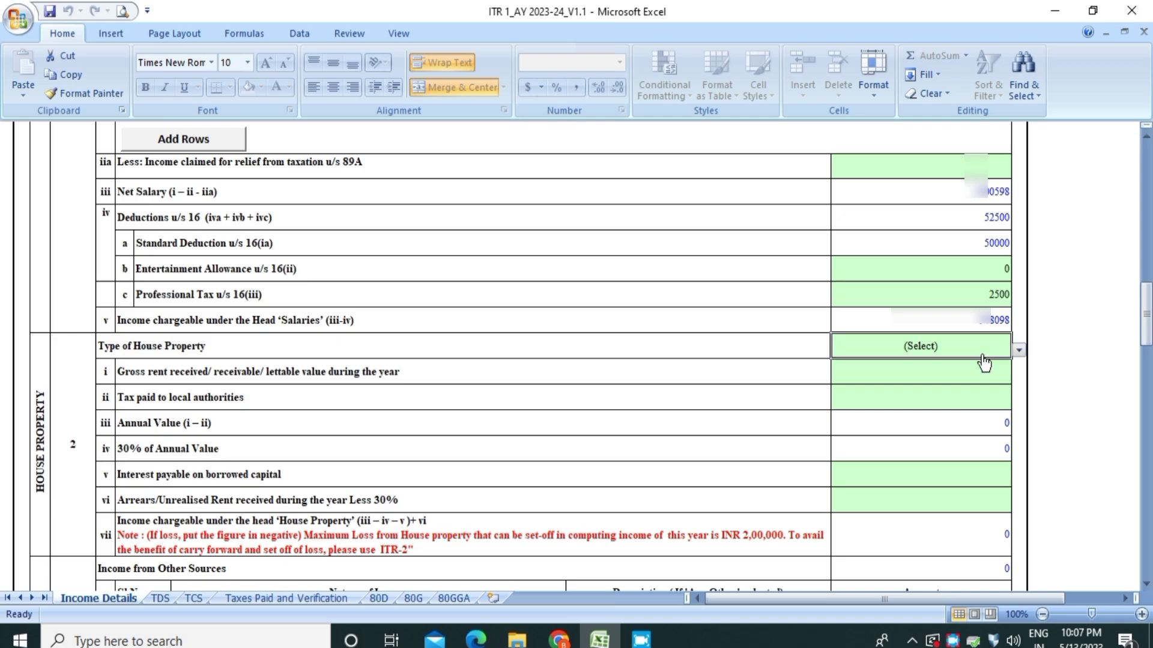
click(1019, 353)
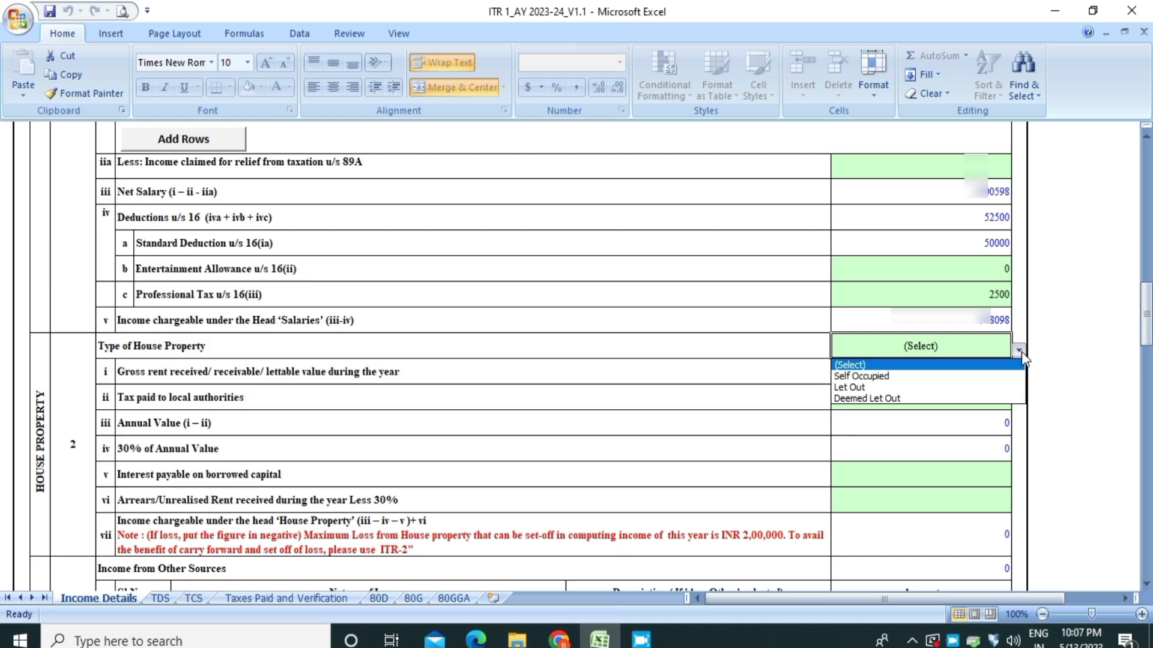
key(Escape)
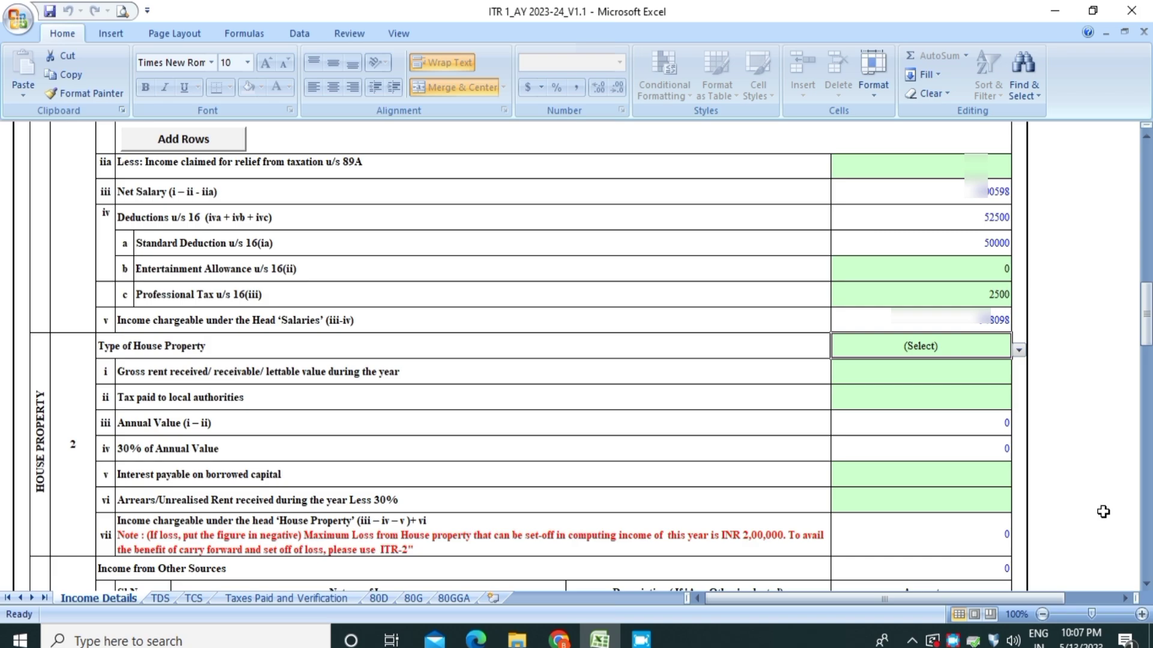
scroll(1149, 586, down, 5)
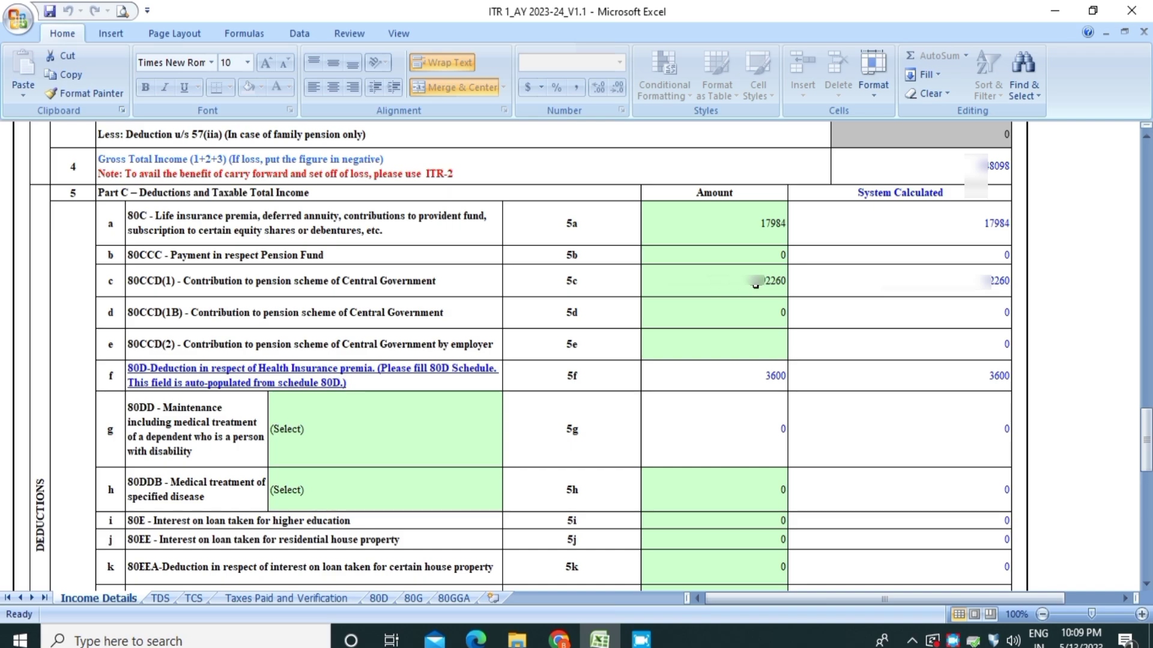
Step: Follow the 80D link in Part C row f to the 80D sheet showing 3600
click(298, 386)
click(299, 386)
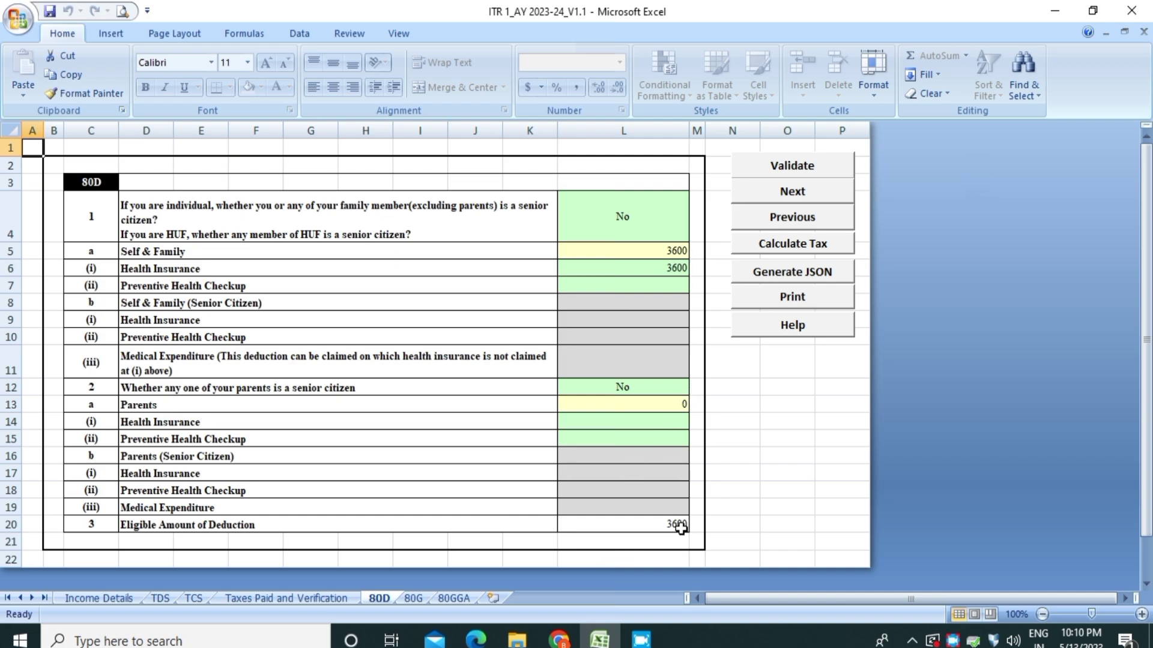
Step: Return to the Income Details sheet to confirm the 80D deduction now shows 3600
click(118, 596)
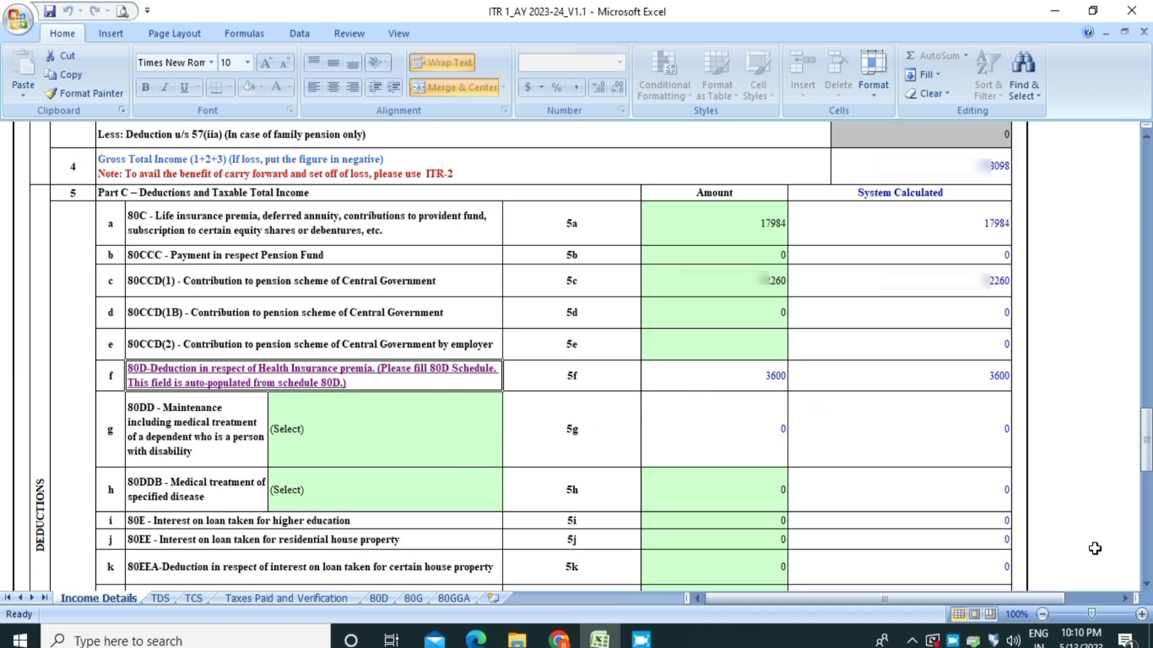
click(1147, 583)
scroll(1147, 585, down, 3)
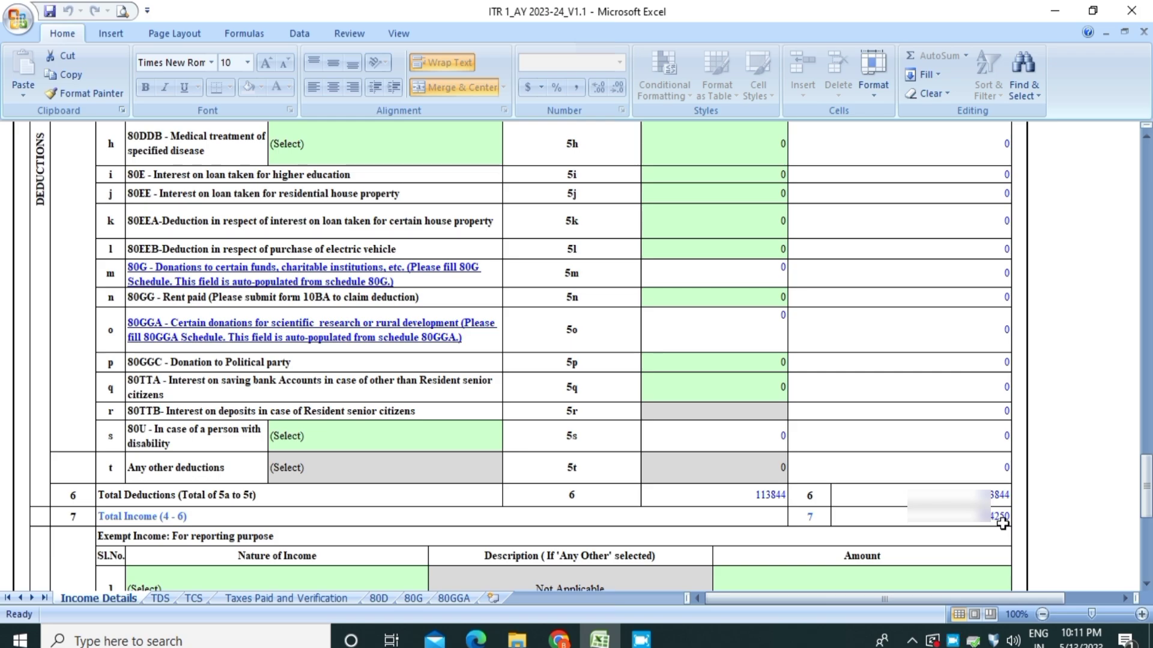
click(1148, 180)
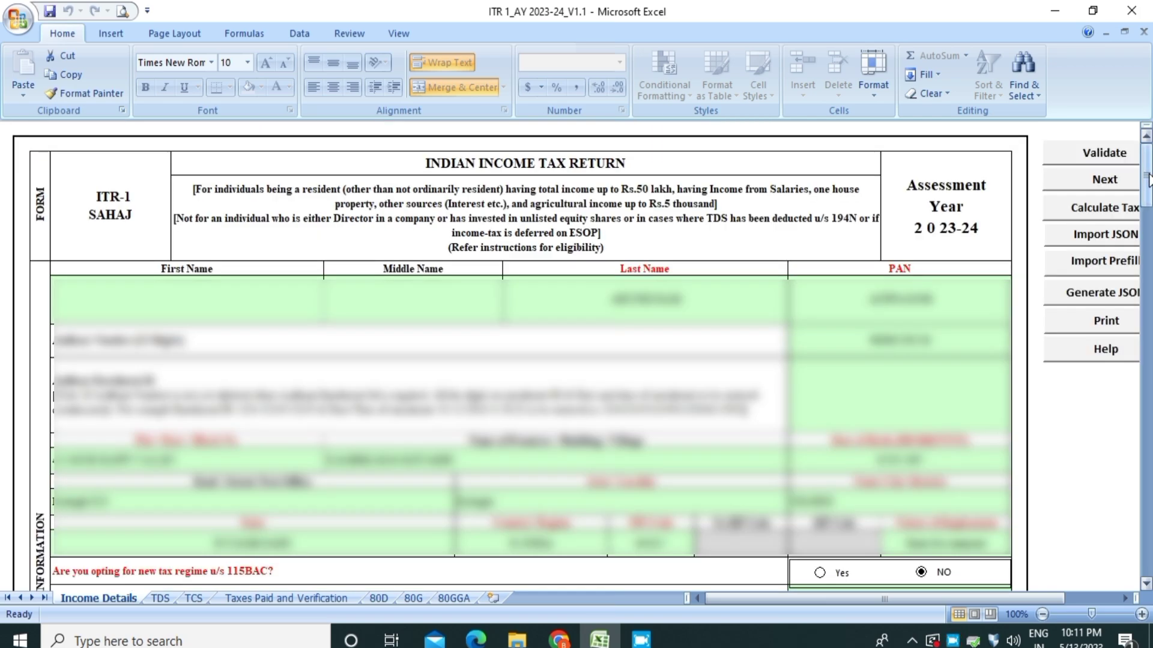
Step: Validate the Income Details sheet and acknowledge the 'Sheet Income Details is OK' message
click(1099, 161)
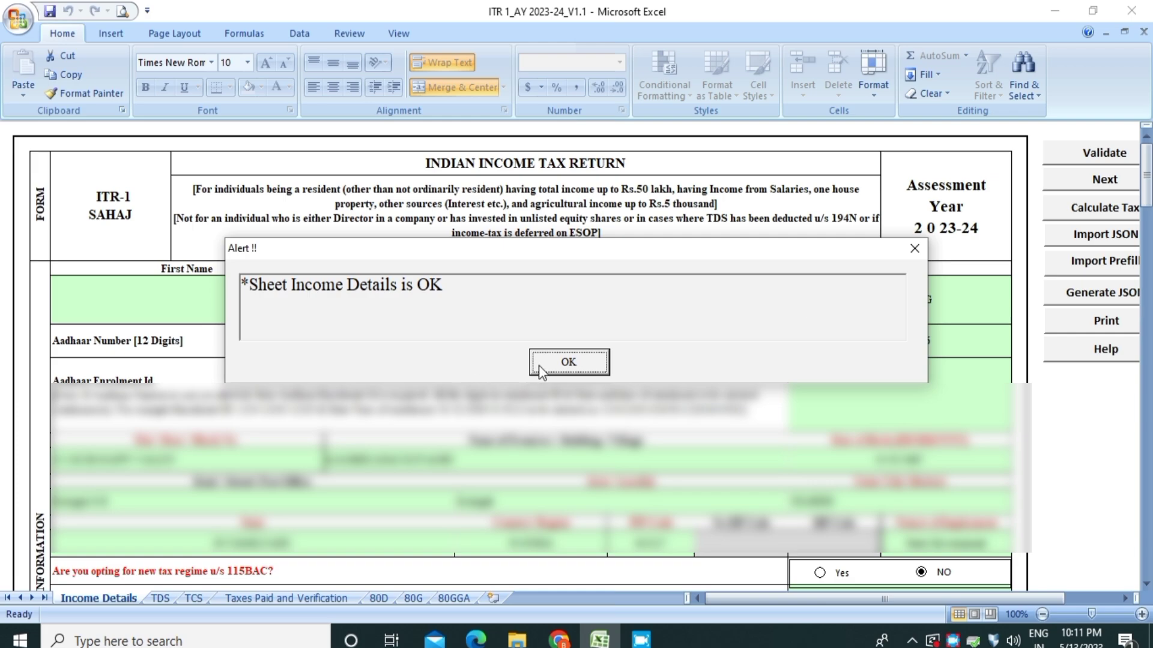
click(564, 363)
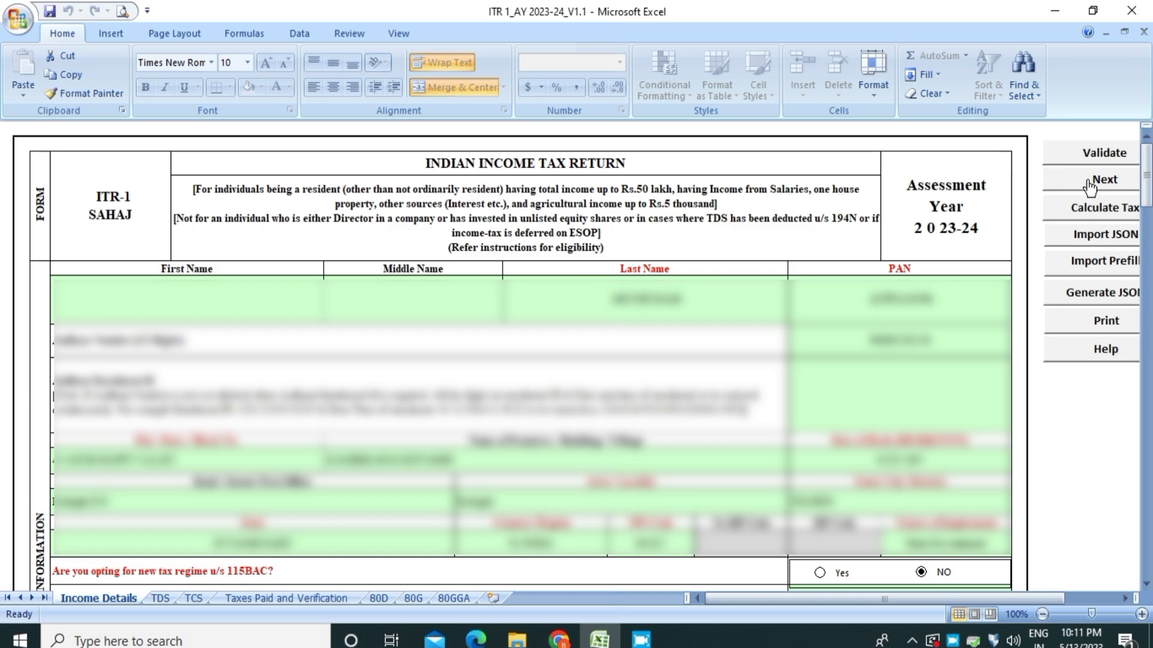
Step: Advance to the TDS sheet past the TAN reminder and validate it to 'Sheet TDS is OK'
click(1089, 186)
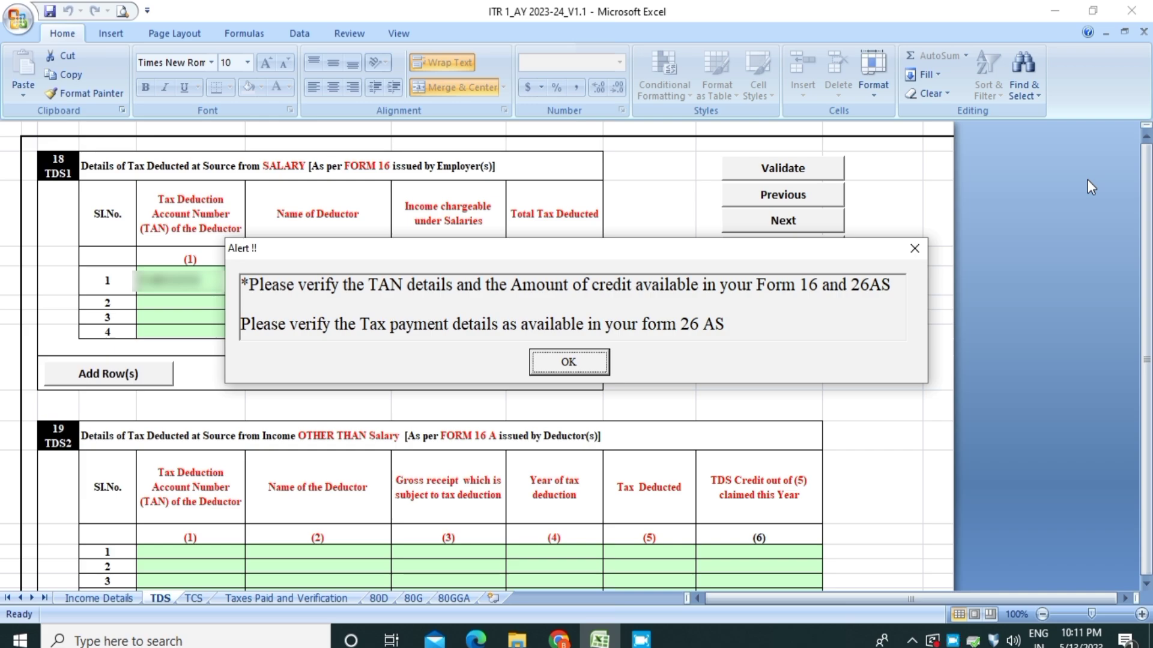
click(575, 359)
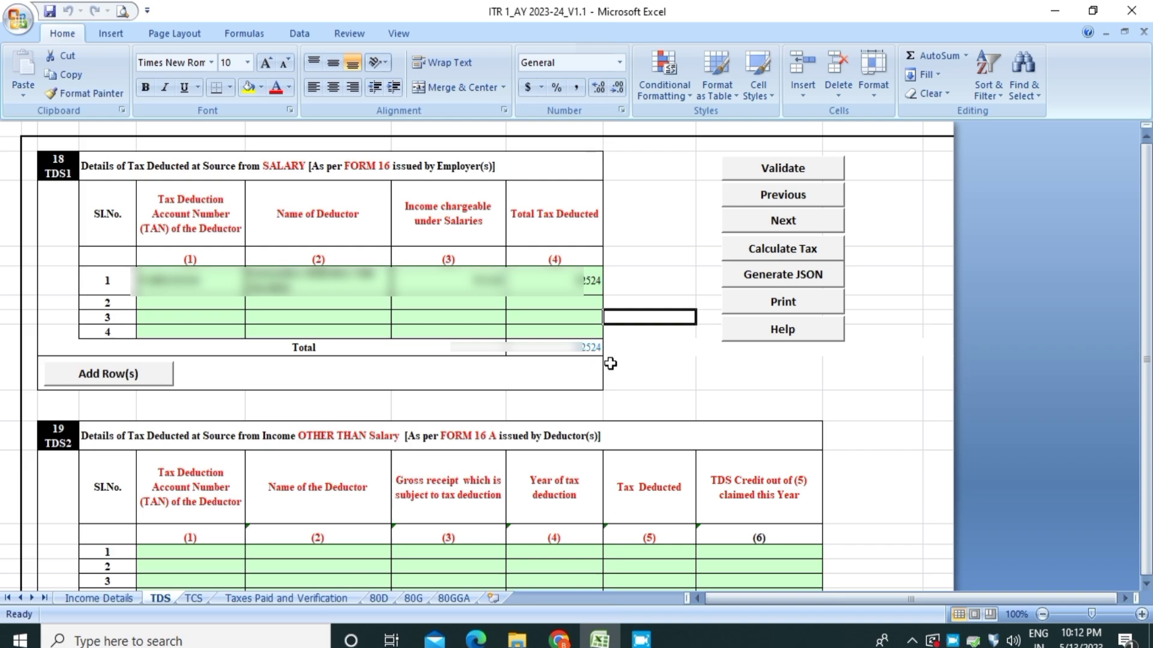
click(610, 363)
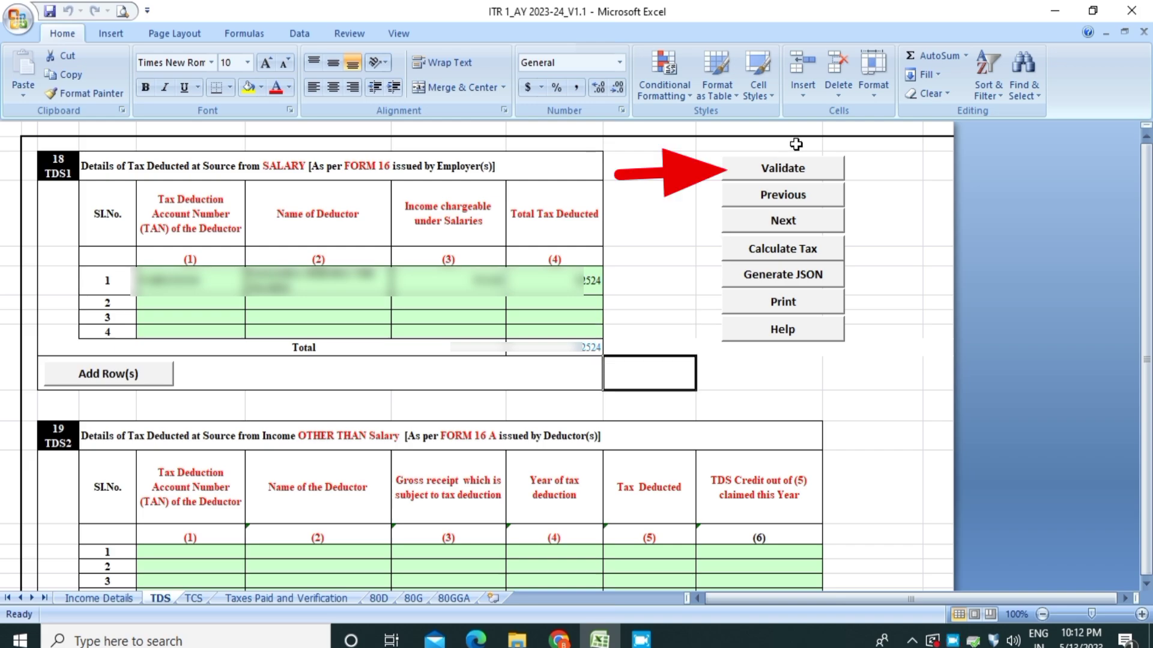
click(784, 172)
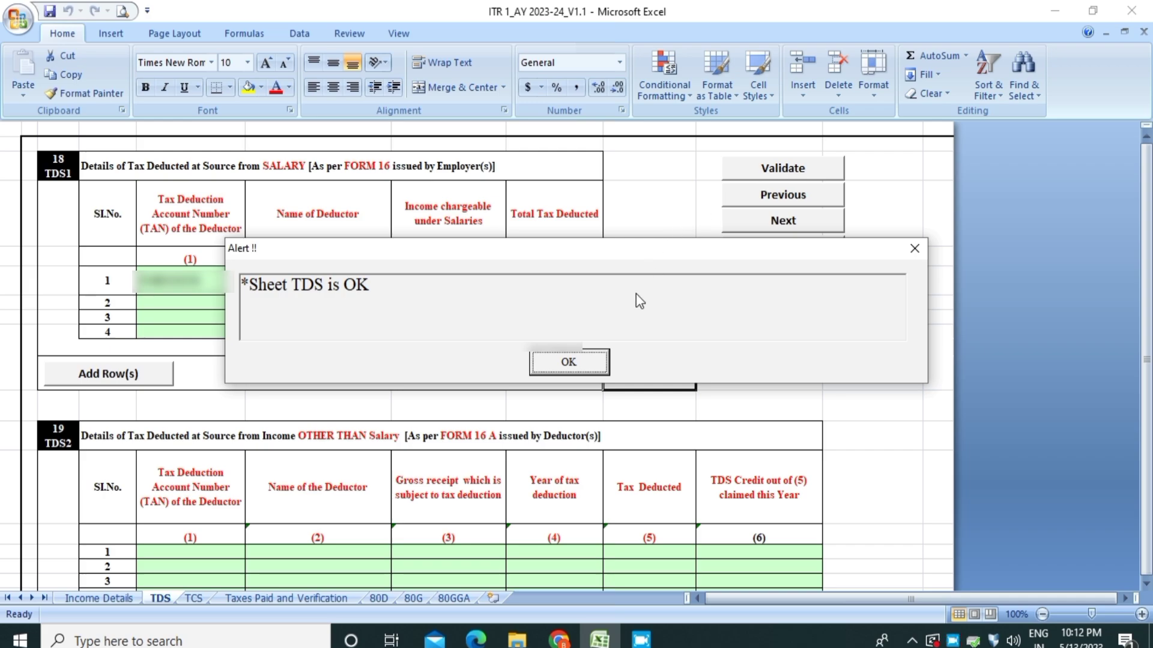
click(580, 360)
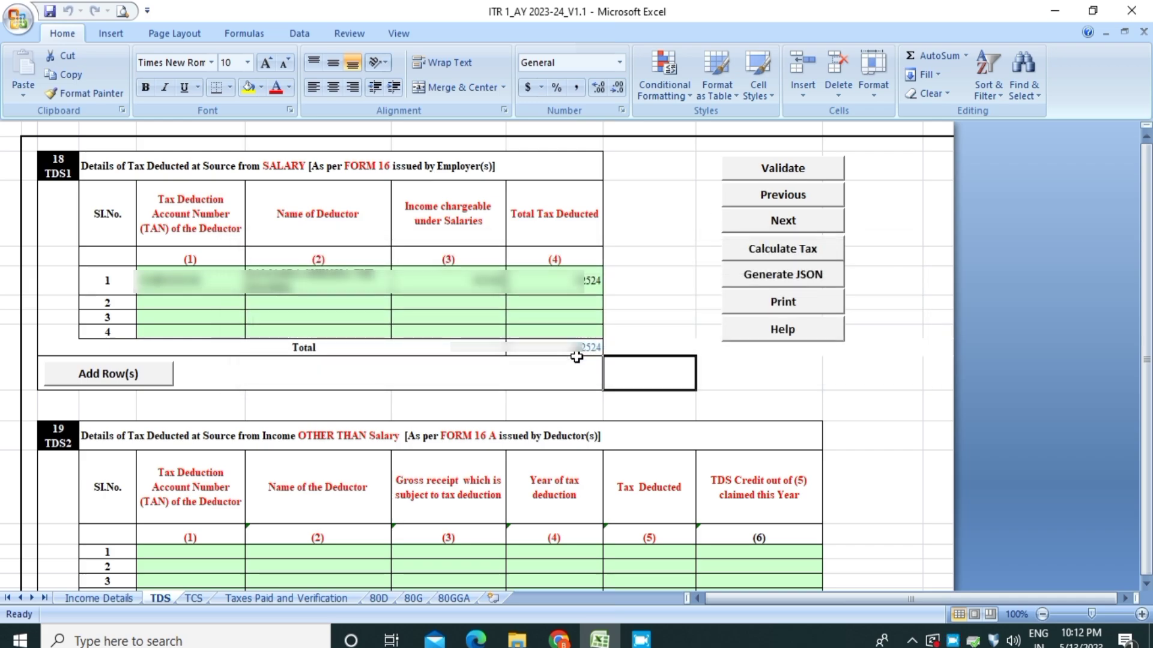
Step: Skip through the empty TCS sheet to the Taxes Paid and Verification sheet
click(784, 222)
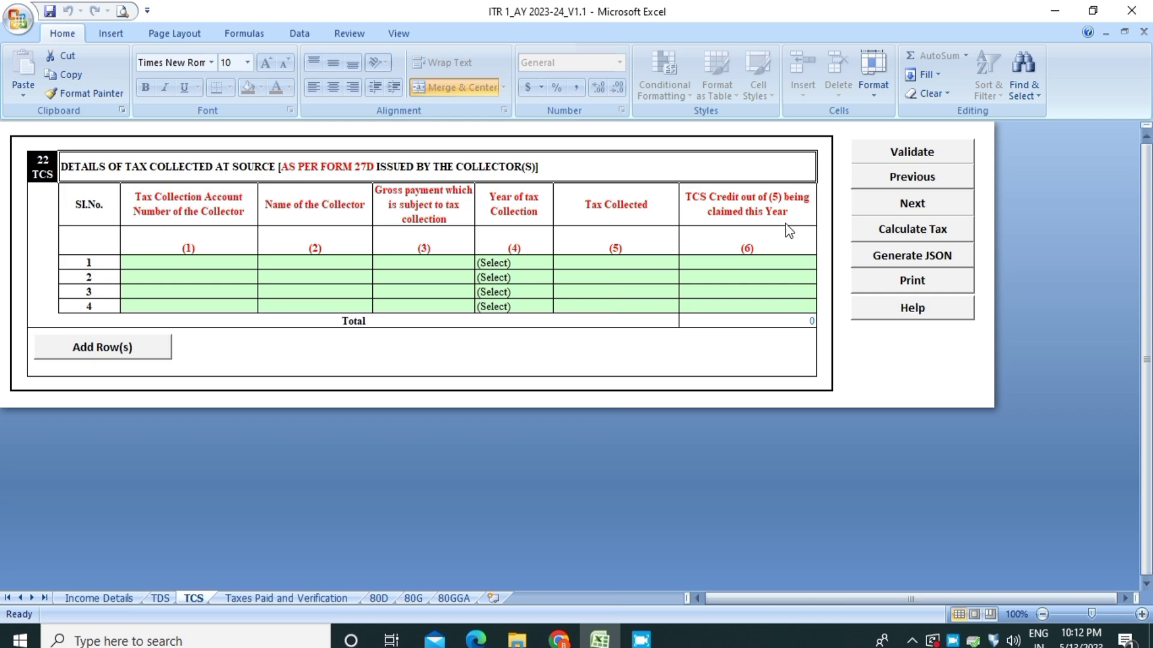
click(912, 204)
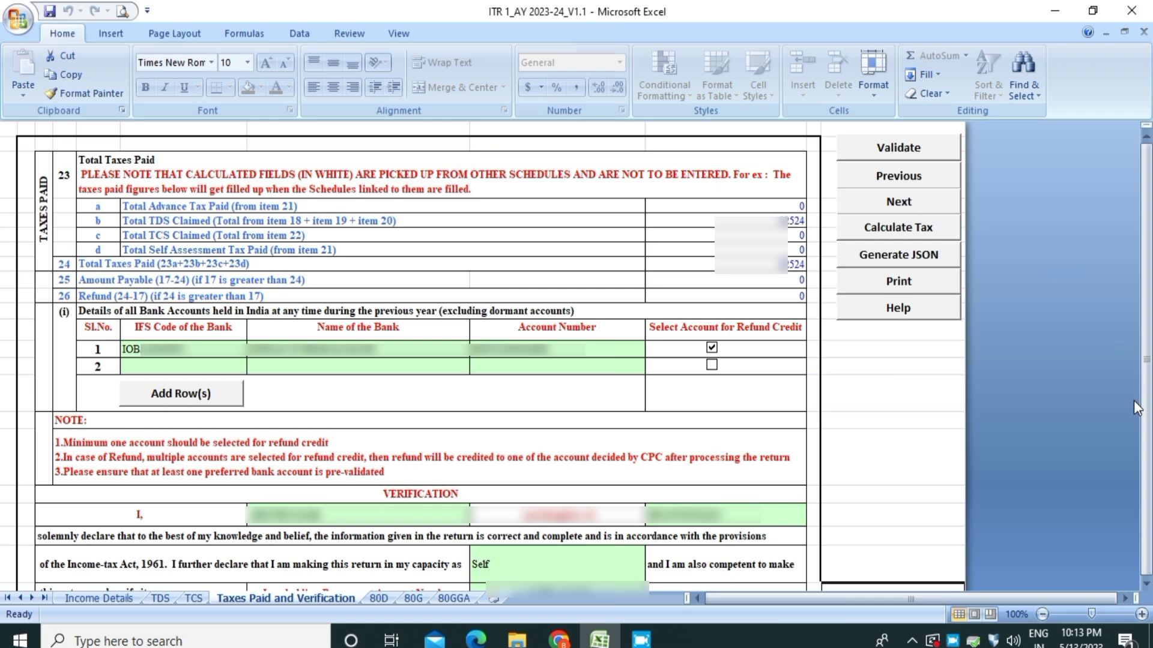
Step: Review the verification section, then validate the Taxes Paid and Verification sheet as OK
scroll(623, 492, down, 3)
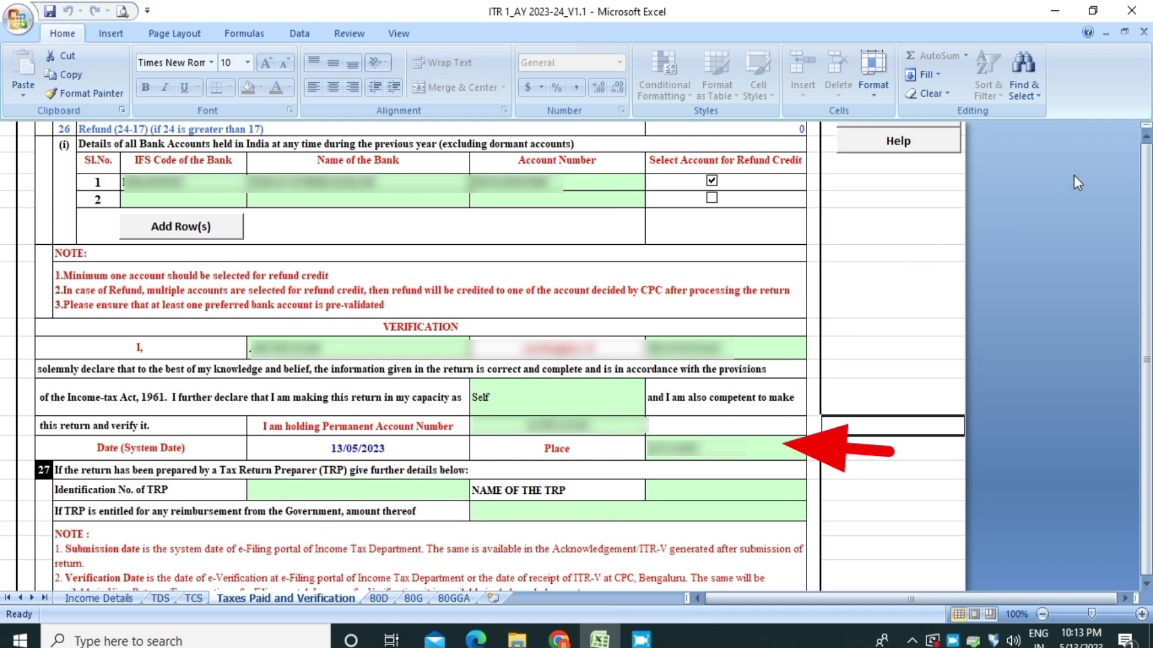
scroll(968, 175, up, 3)
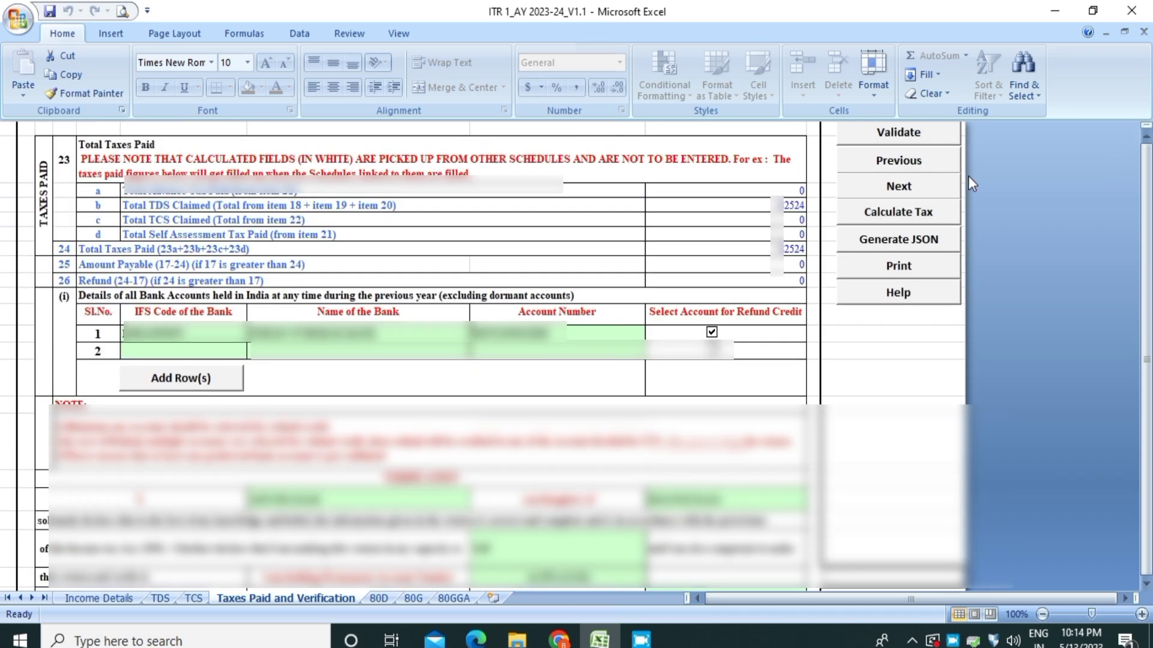
click(912, 138)
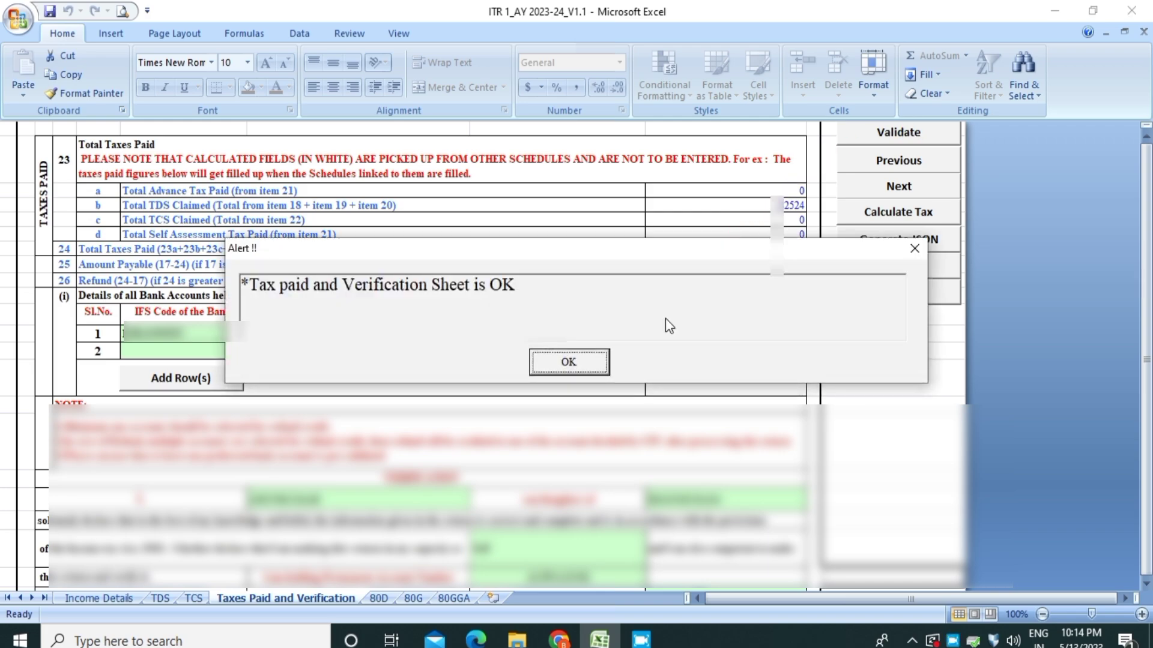
click(566, 358)
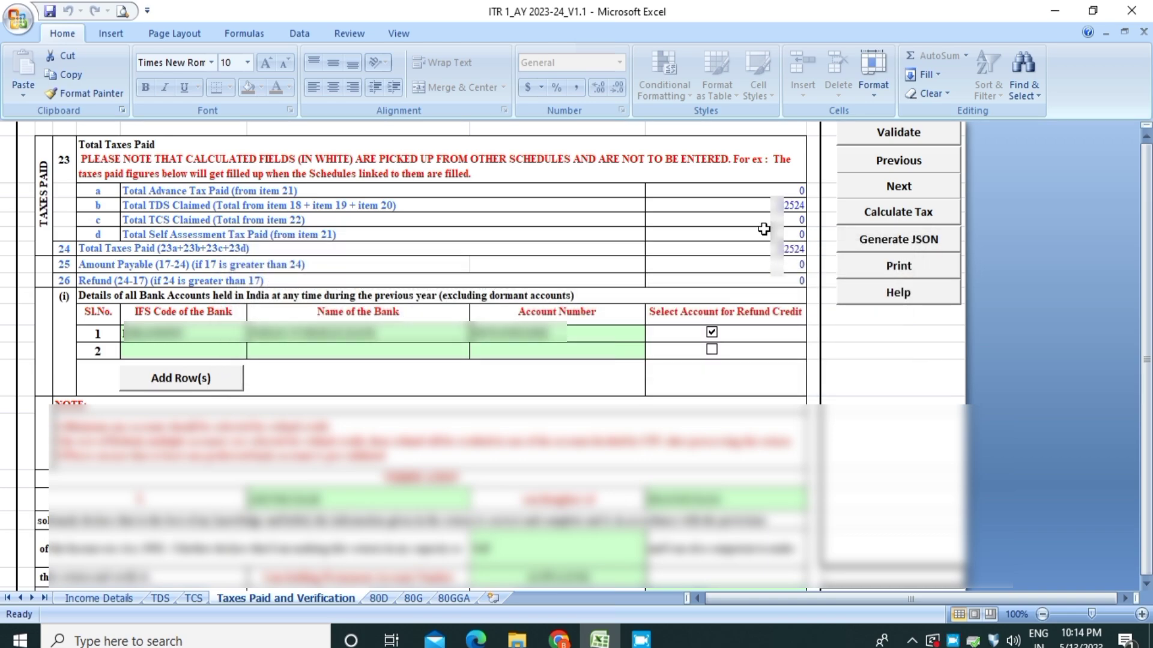
Step: Calculate Tax and return to Taxes Paid and Verification, showing total TDS claimed of 2524
click(897, 213)
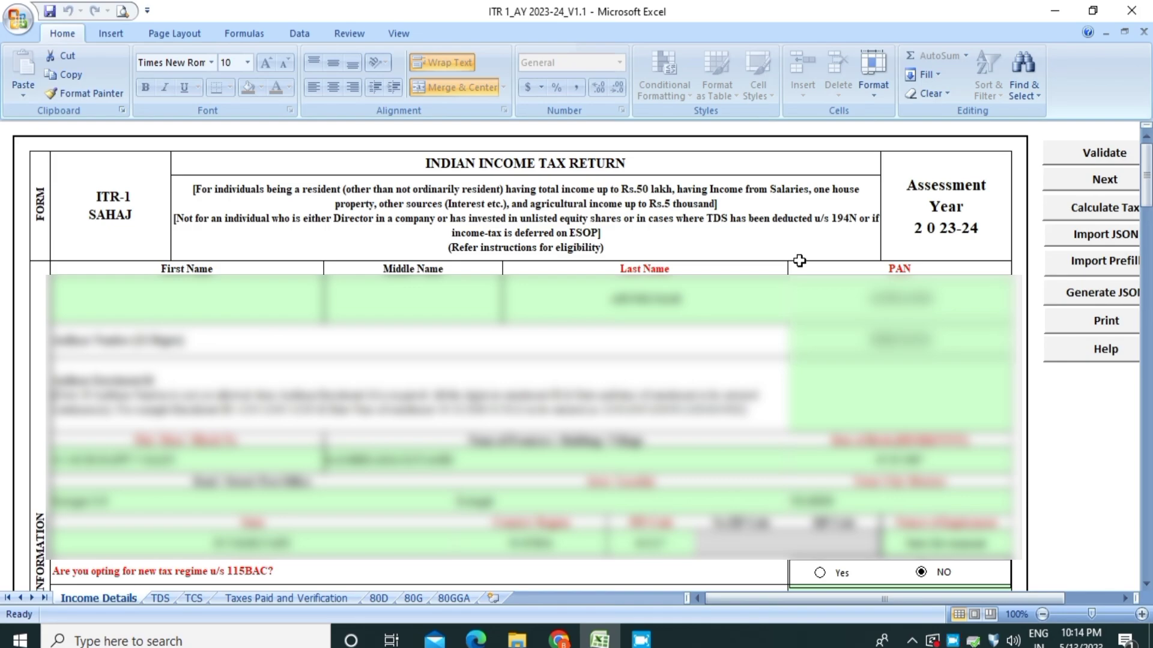
click(288, 600)
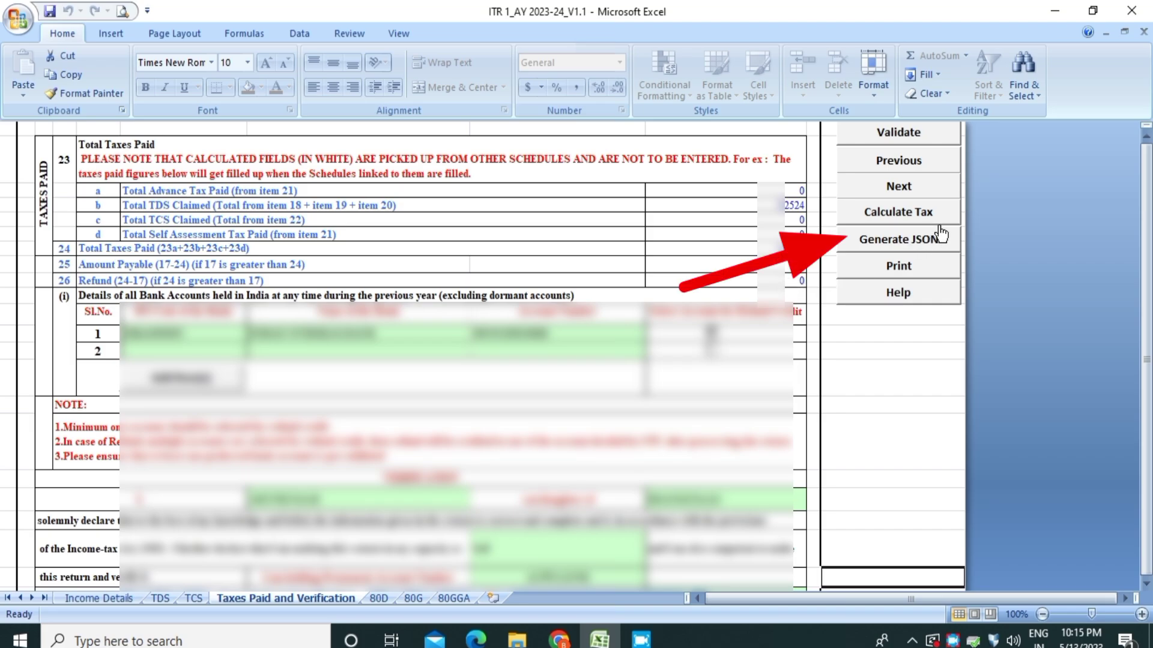
Step: Run Generate JSON and acknowledge the three alerts to reach the SUMMARY sheet
click(913, 242)
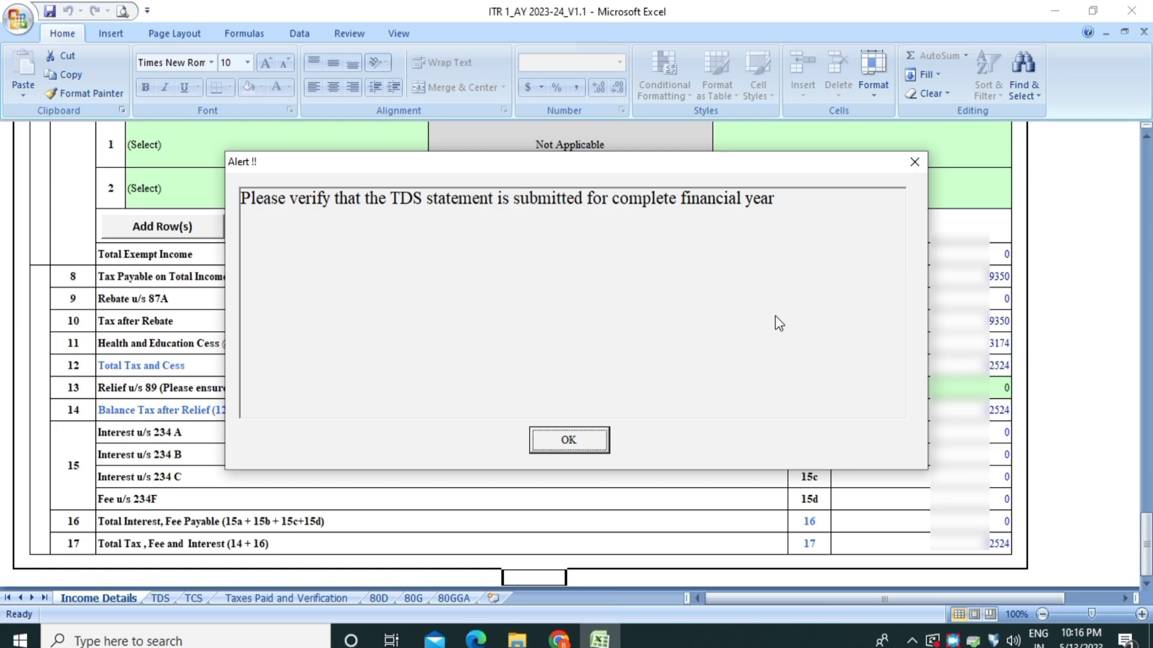
click(577, 440)
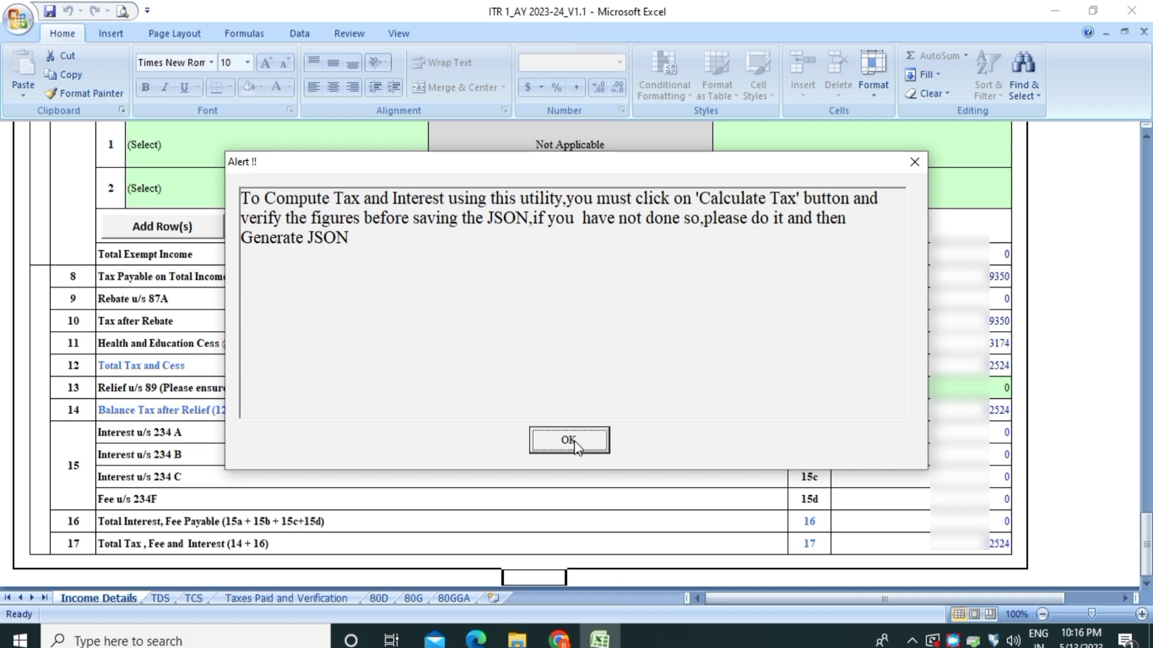
click(574, 441)
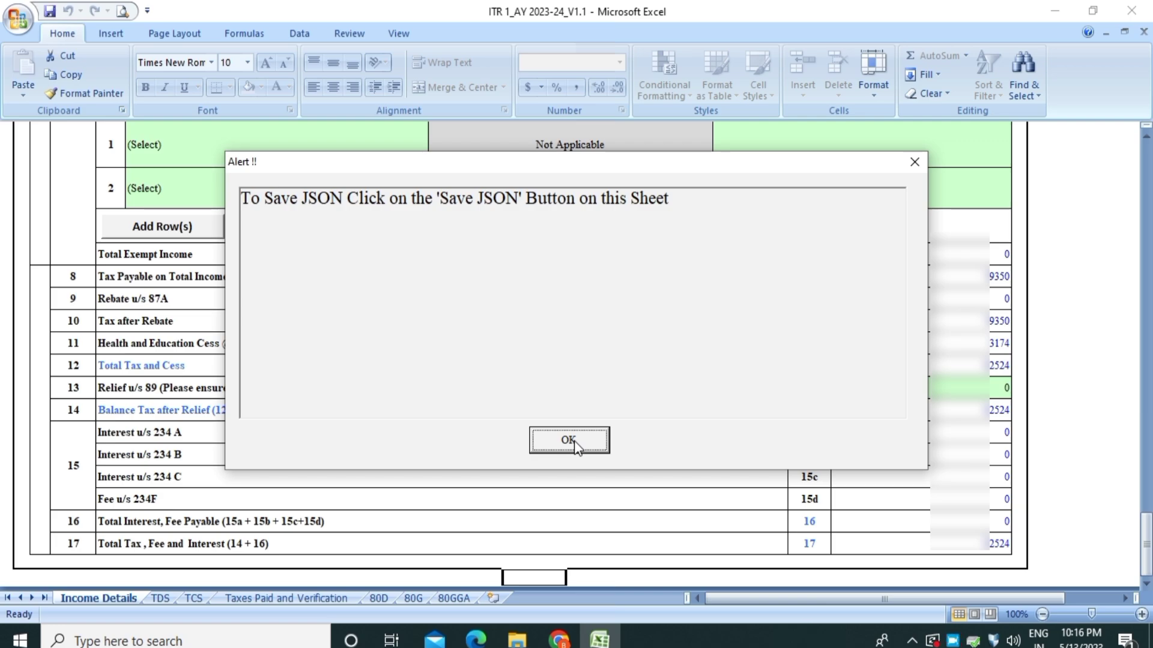
click(569, 440)
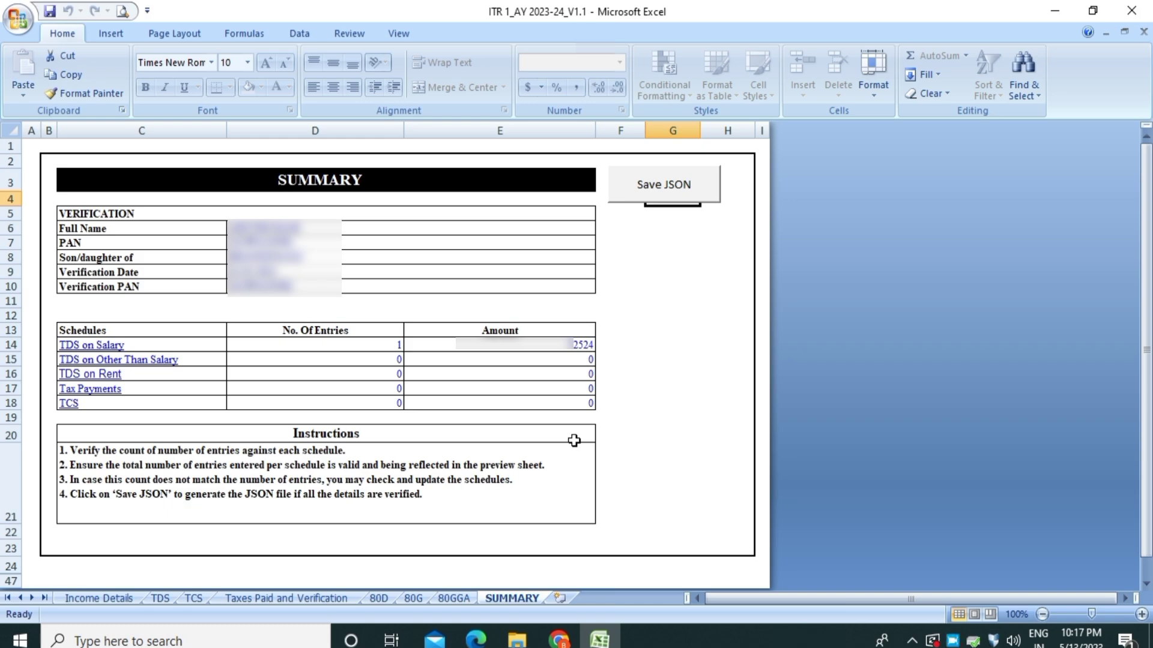
Step: Save the ITR1 JSON file to D:\IT E-FILE and dismiss the saved-path alert
click(689, 203)
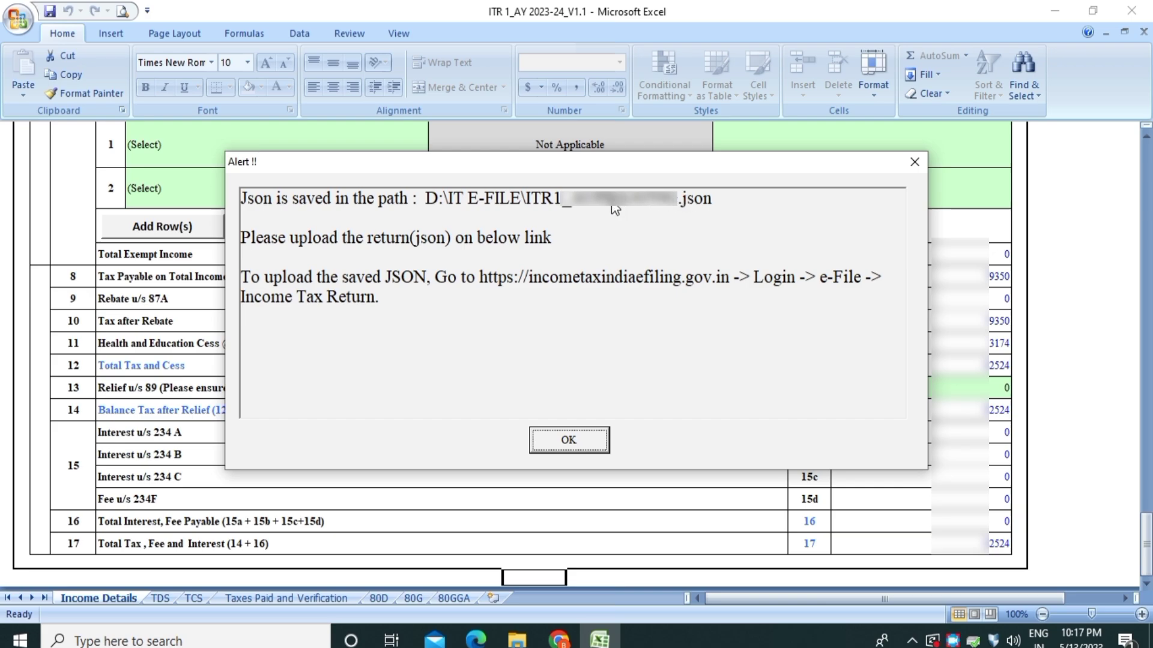
click(563, 439)
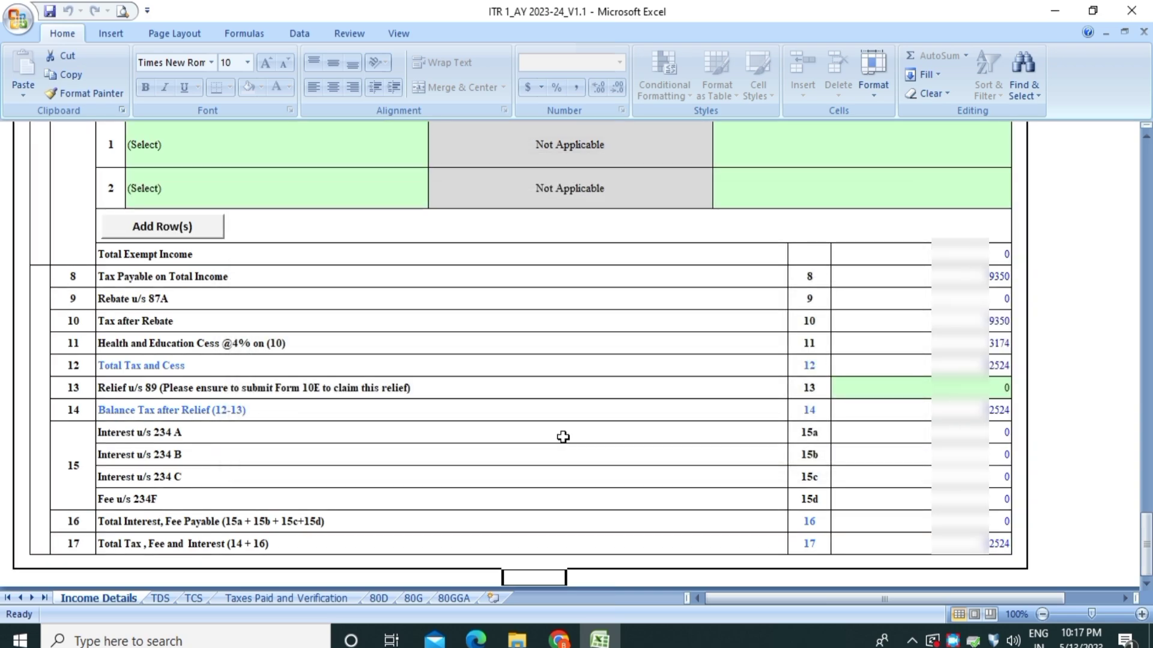
click(1121, 23)
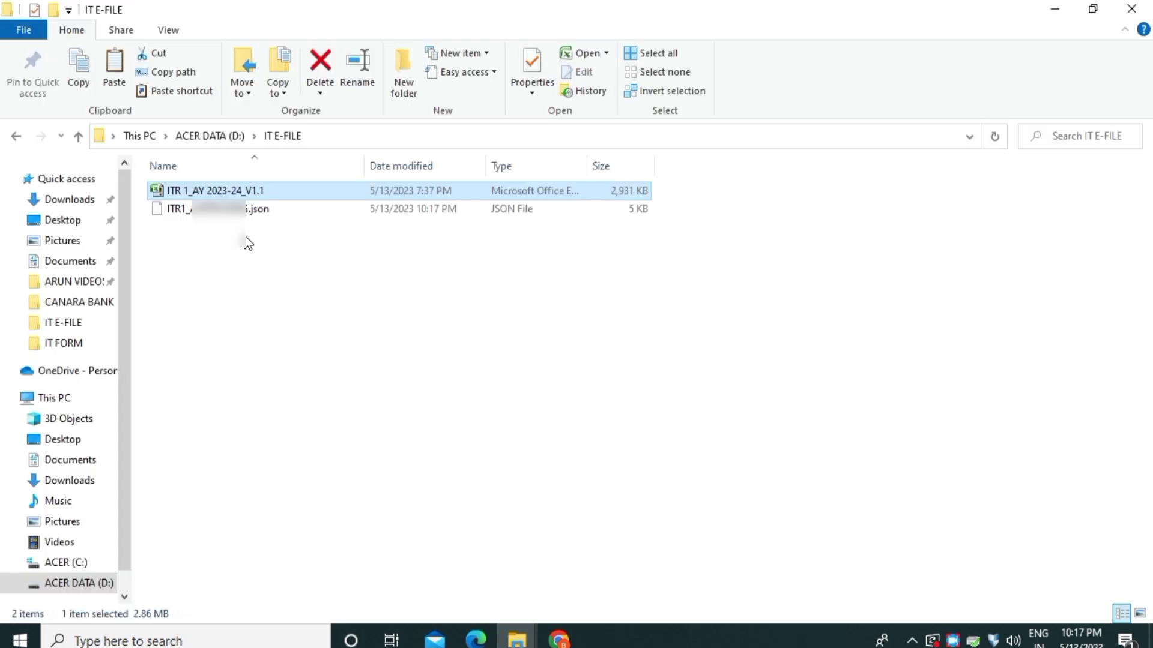